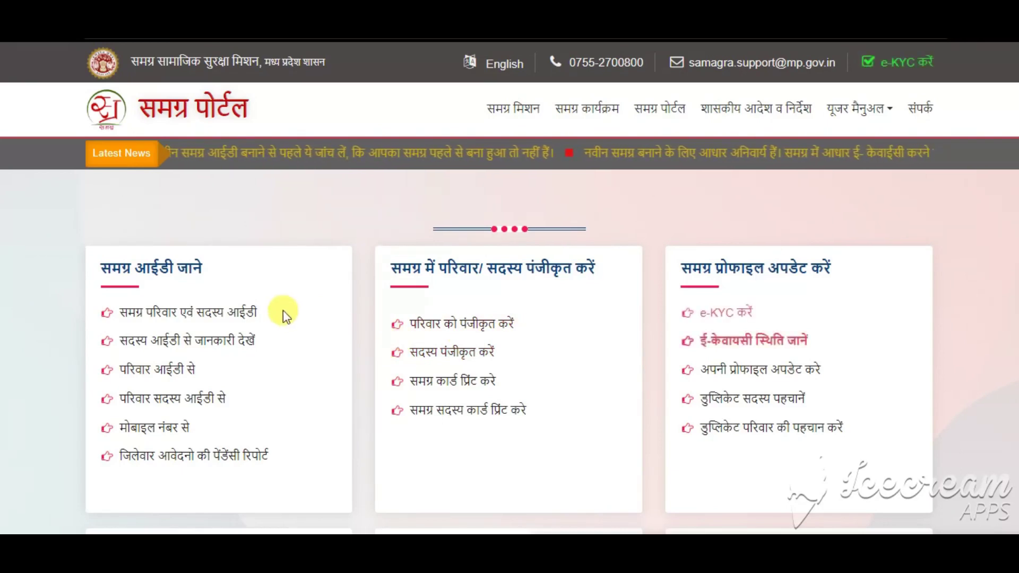
# Open the 'समग्र परिवार एवं सदस्य आईडी' lookup page from the Samagra ID card
pyautogui.scroll(-1, 303, 345)
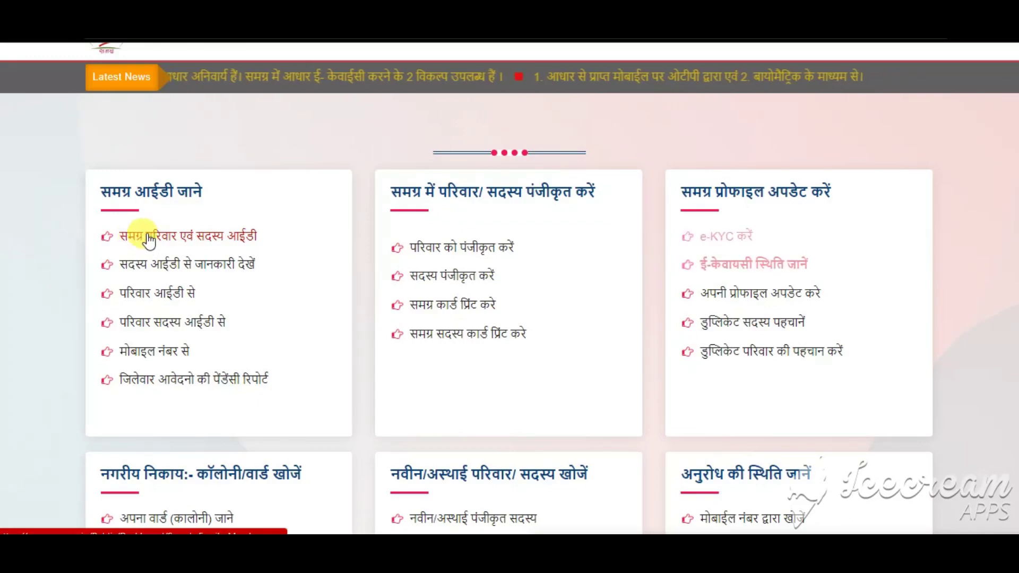
pyautogui.click(168, 242)
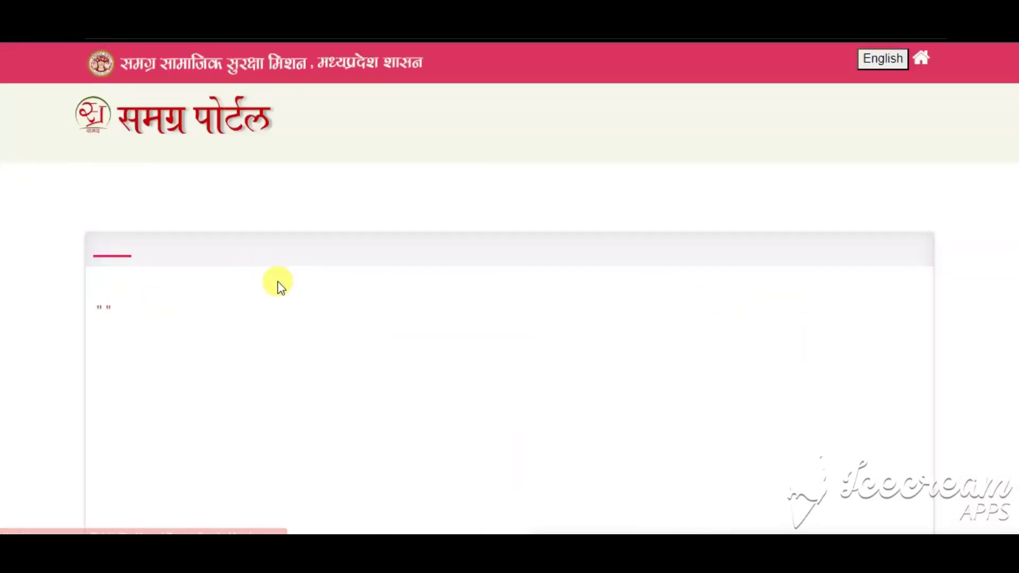
# Open lookup option 3, search Samagra ID by member name, then return to the options list
pyautogui.scroll(-5, 171, 321)
pyautogui.scroll(-6, 171, 321)
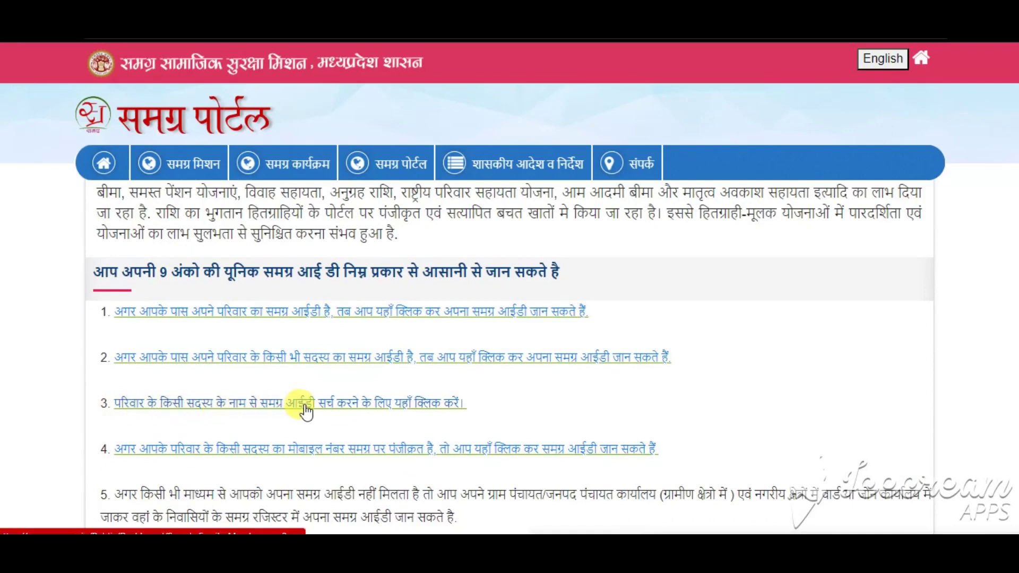
pyautogui.click(351, 405)
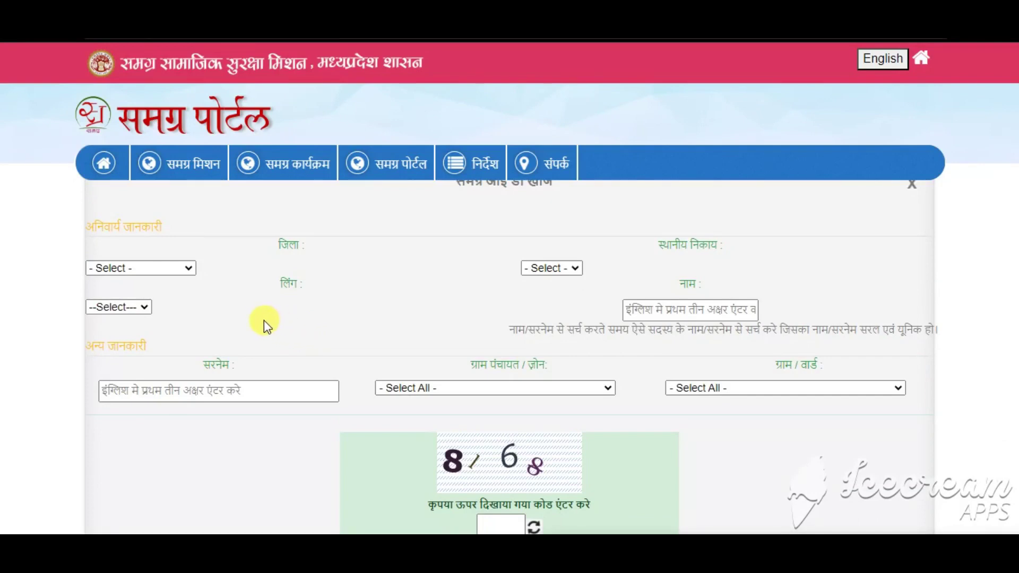
pyautogui.scroll(-7, 355, 346)
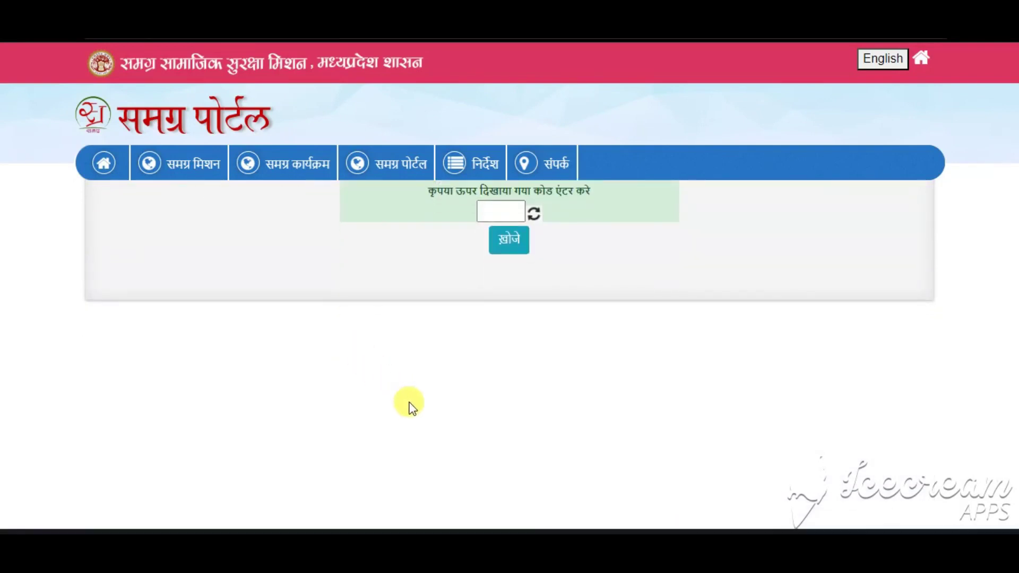
pyautogui.scroll(5, 411, 406)
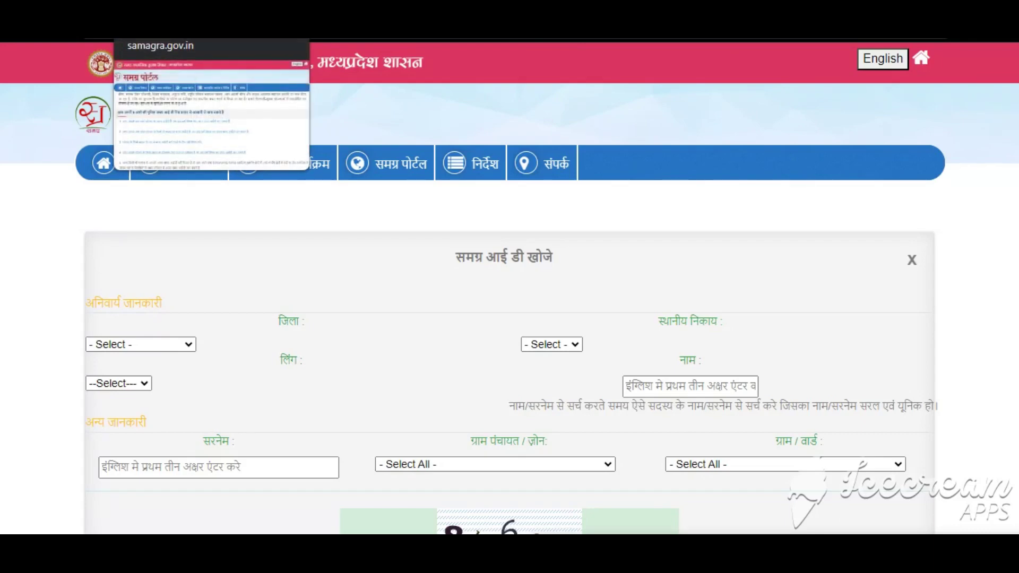
pyautogui.click(165, 12)
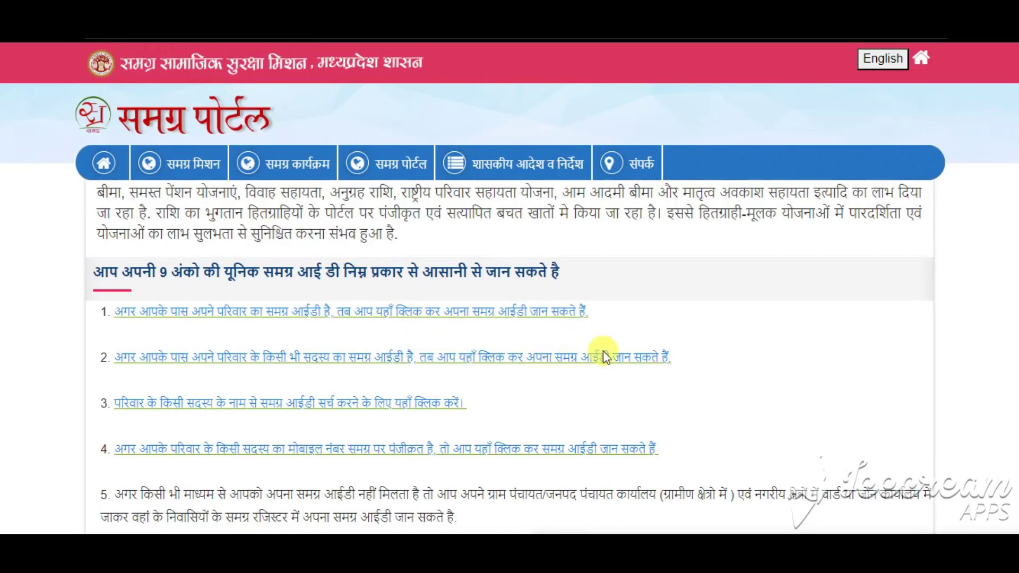
# Return to the portal home page and highlight the 'समग्र में परिवार/ सदस्य पंजीकृत करें' card
pyautogui.click(119, 160)
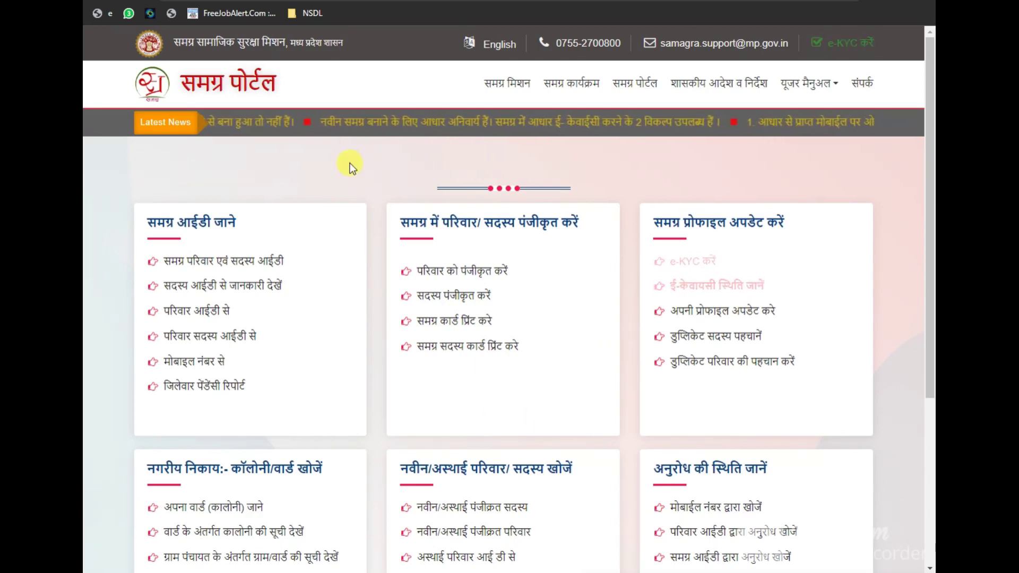
pyautogui.moveTo(401, 222); pyautogui.dragTo(563, 224)
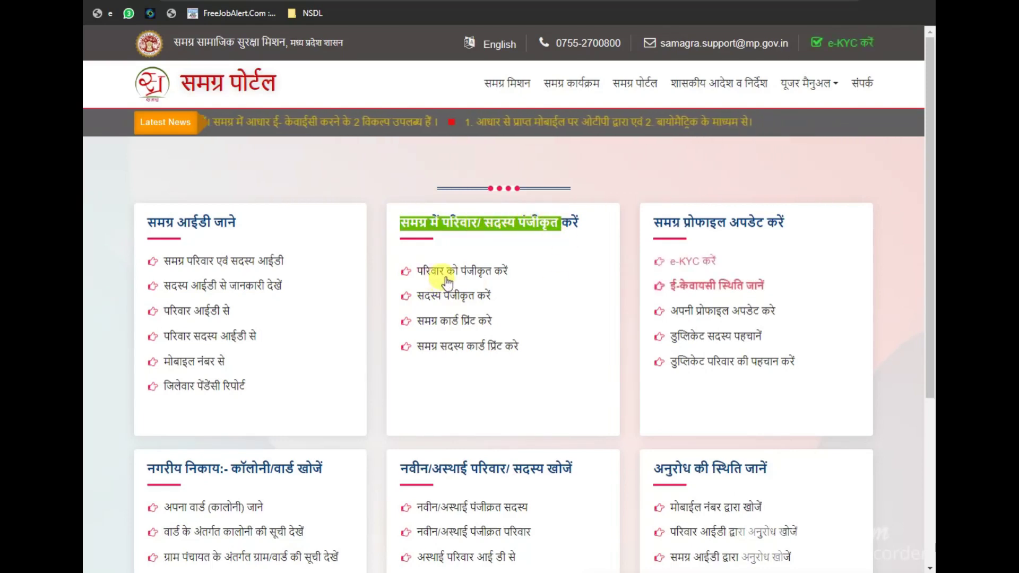
# Start new-family registration and submit the Aadhaar-linked mobile number to generate an OTP
pyautogui.click(474, 272)
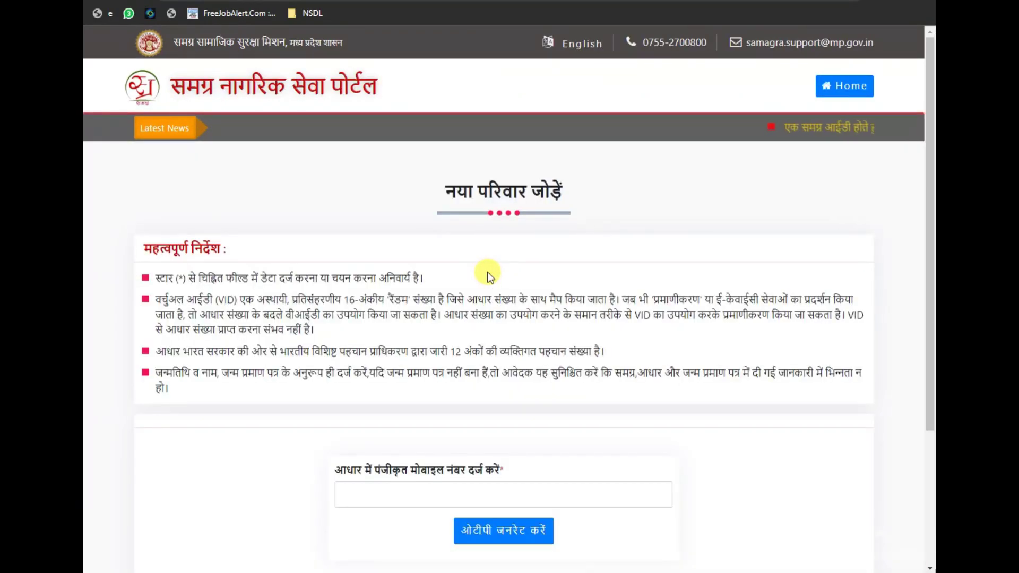
pyautogui.scroll(-3, 489, 276)
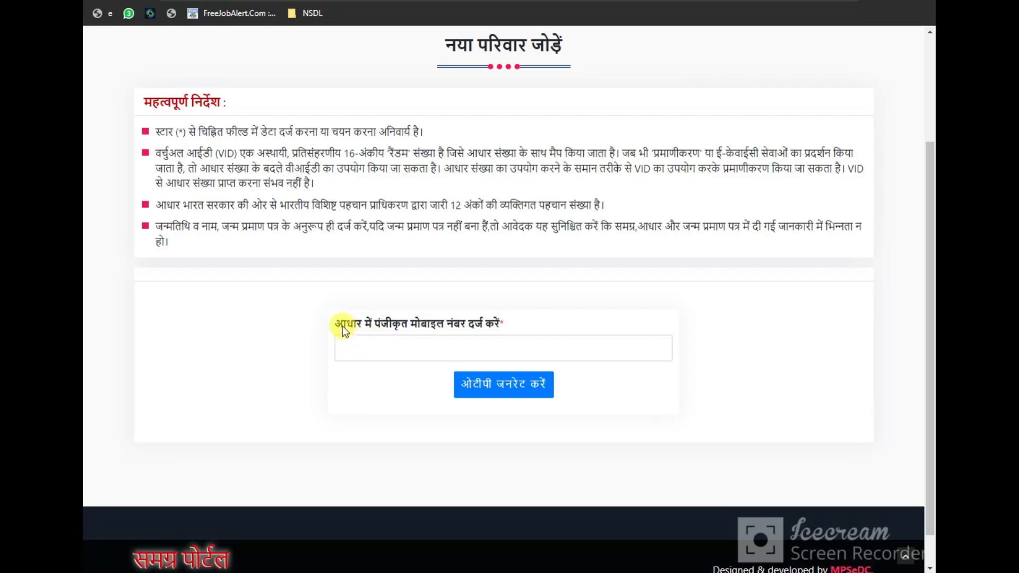
pyautogui.moveTo(342, 329); pyautogui.dragTo(421, 337)
pyautogui.click(404, 345)
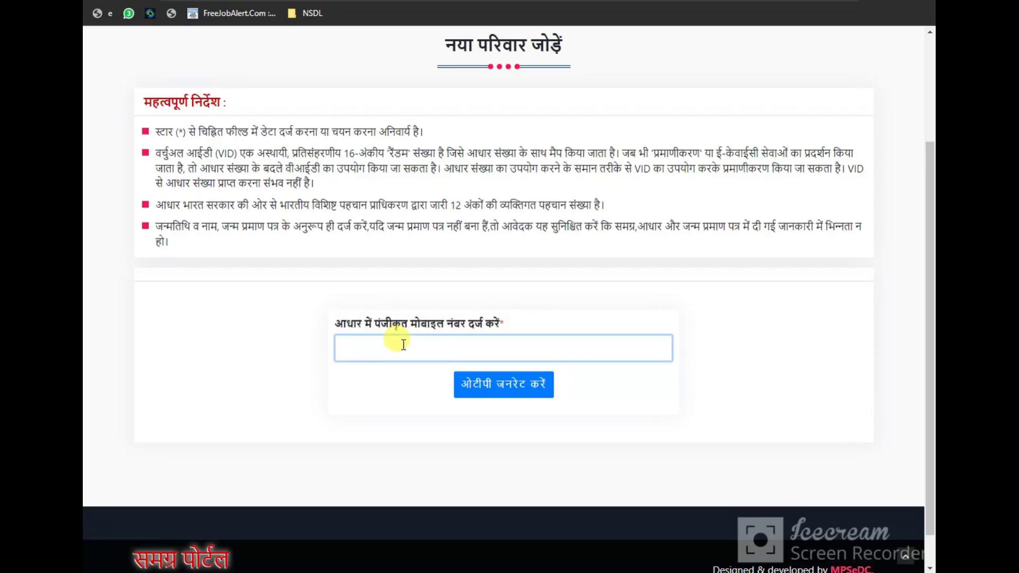
pyautogui.click(468, 385)
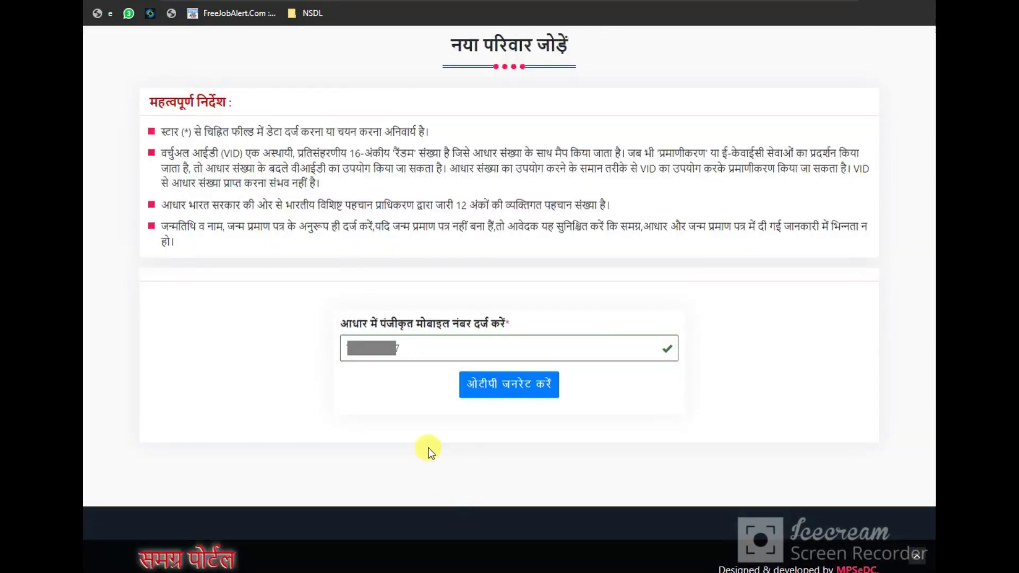
pyautogui.moveTo(454, 367); pyautogui.dragTo(566, 403)
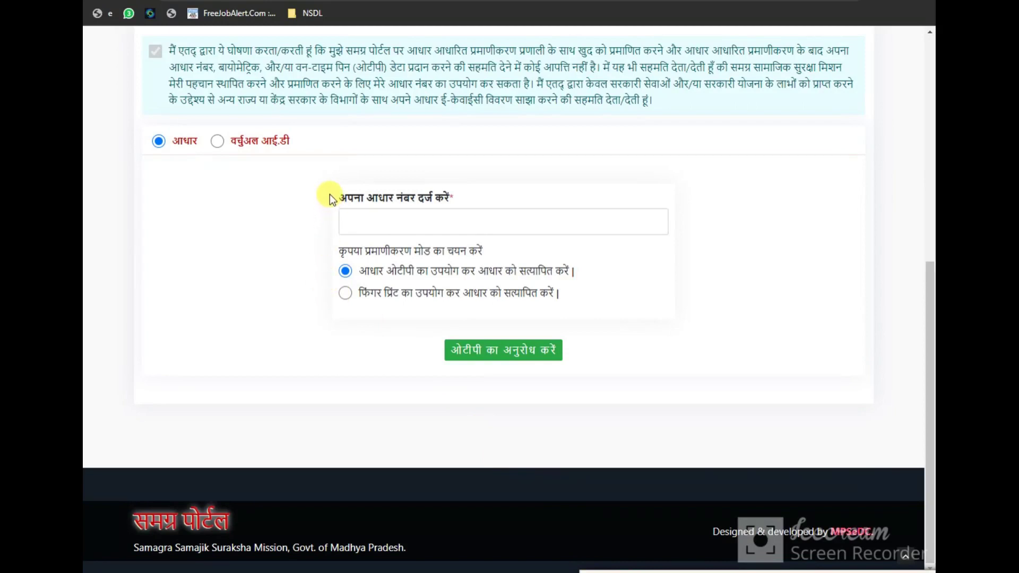
# Mark the Aadhaar number entry, Aadhaar OTP option and OTP request, ending on the OTP-sent message
pyautogui.moveTo(330, 194)
pyautogui.mouseDown()
pyautogui.moveTo(376, 240)
pyautogui.moveTo(690, 252)
pyautogui.moveTo(677, 254)
pyautogui.moveTo(676, 241)
pyautogui.mouseUp()
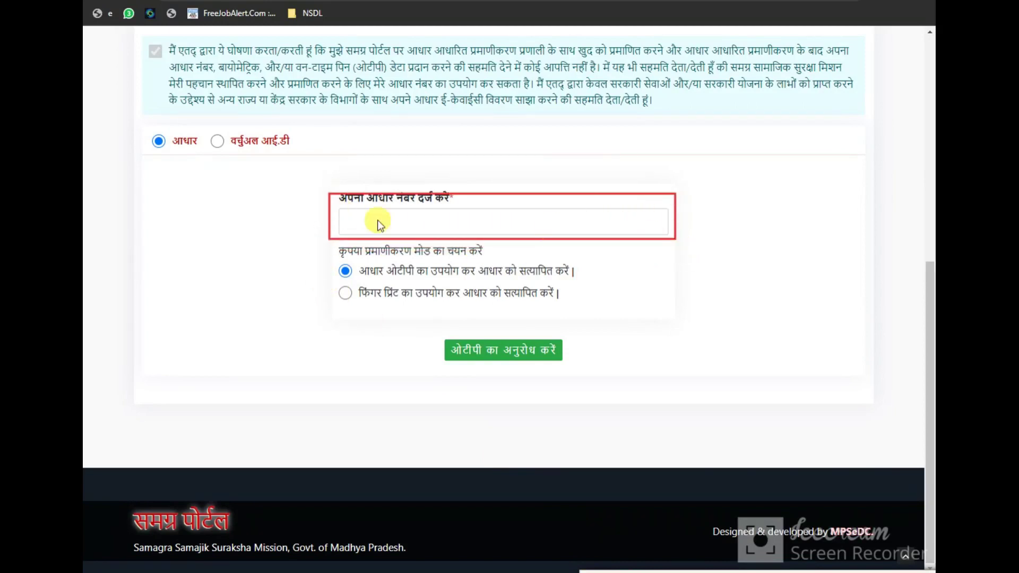
pyautogui.moveTo(154, 124)
pyautogui.mouseDown()
pyautogui.moveTo(189, 154)
pyautogui.moveTo(303, 176)
pyautogui.moveTo(317, 159)
pyautogui.mouseUp()
pyautogui.moveTo(142, 133); pyautogui.dragTo(189, 160)
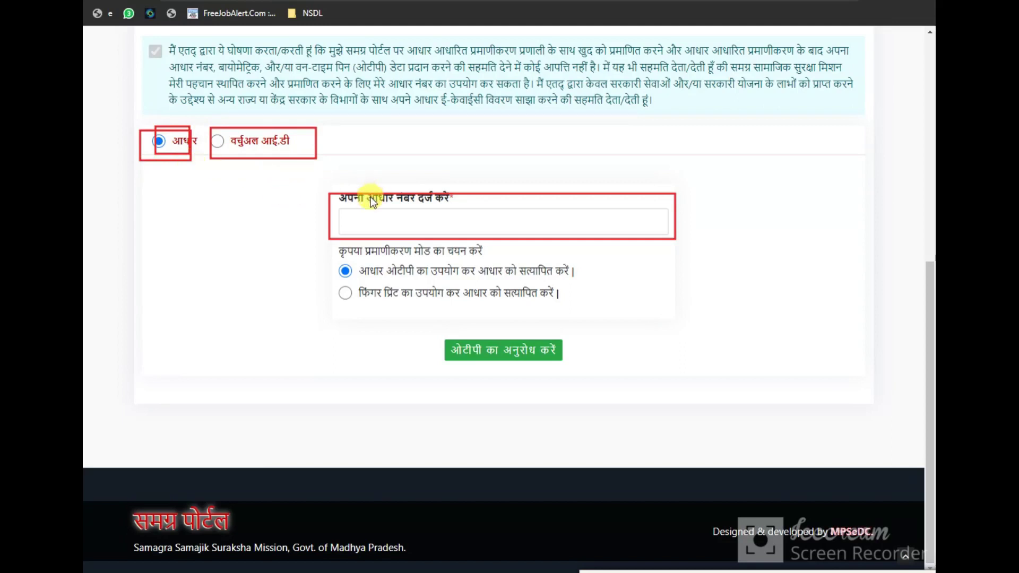
pyautogui.moveTo(326, 205); pyautogui.dragTo(654, 238)
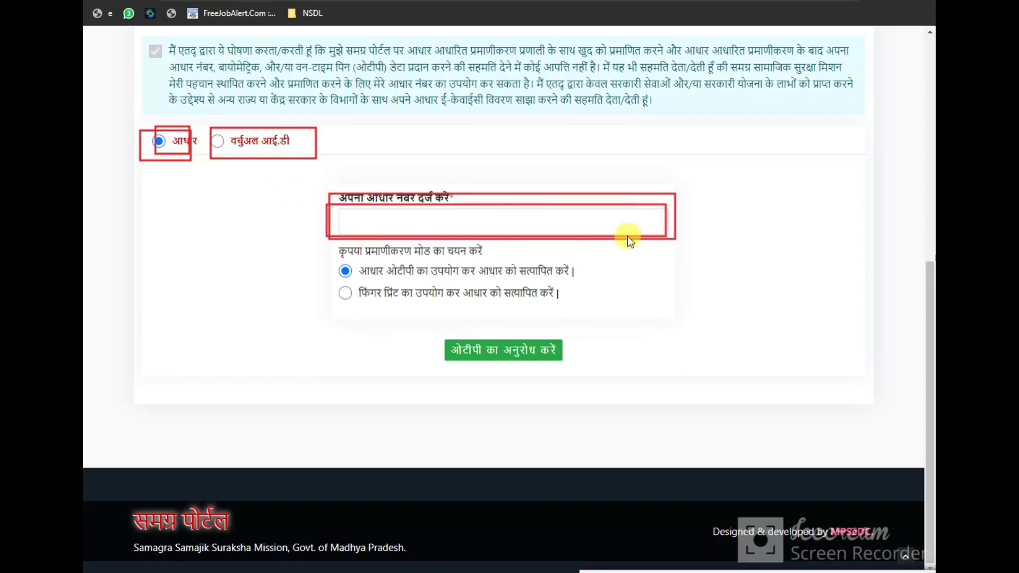
pyautogui.moveTo(337, 260)
pyautogui.mouseDown()
pyautogui.moveTo(414, 283)
pyautogui.moveTo(579, 280)
pyautogui.mouseUp()
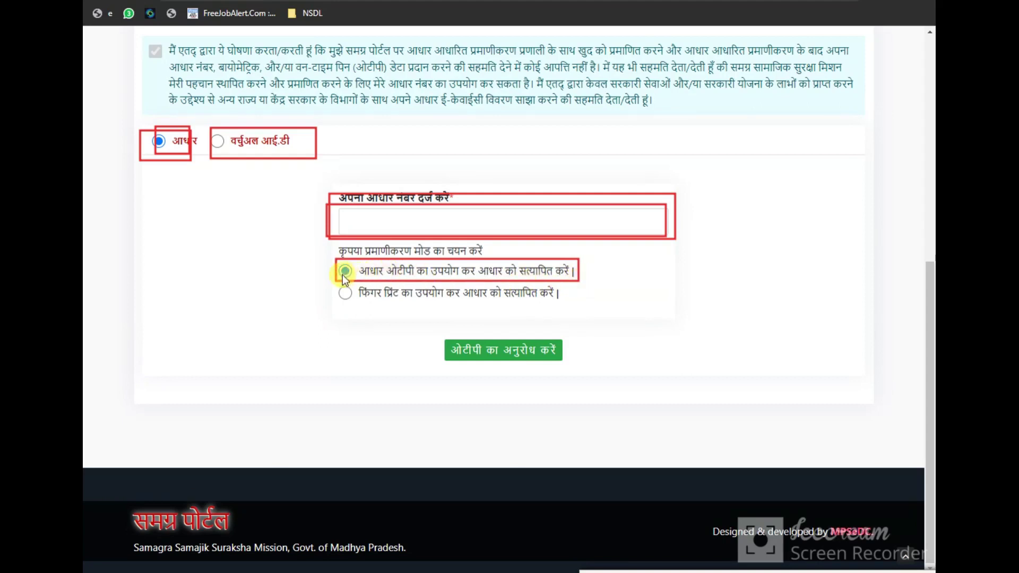
pyautogui.moveTo(327, 260); pyautogui.dragTo(360, 281)
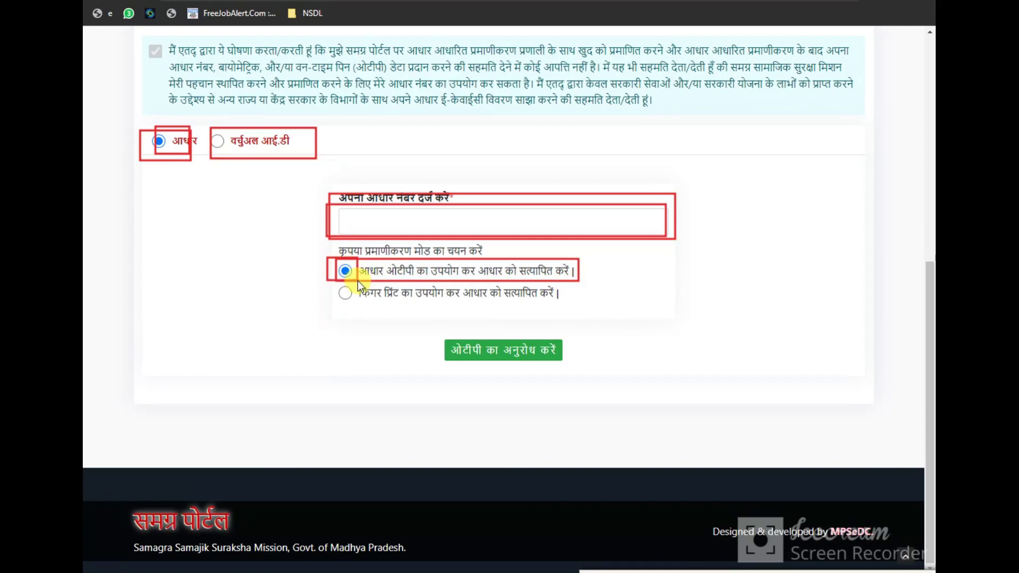
pyautogui.moveTo(451, 335); pyautogui.dragTo(566, 366)
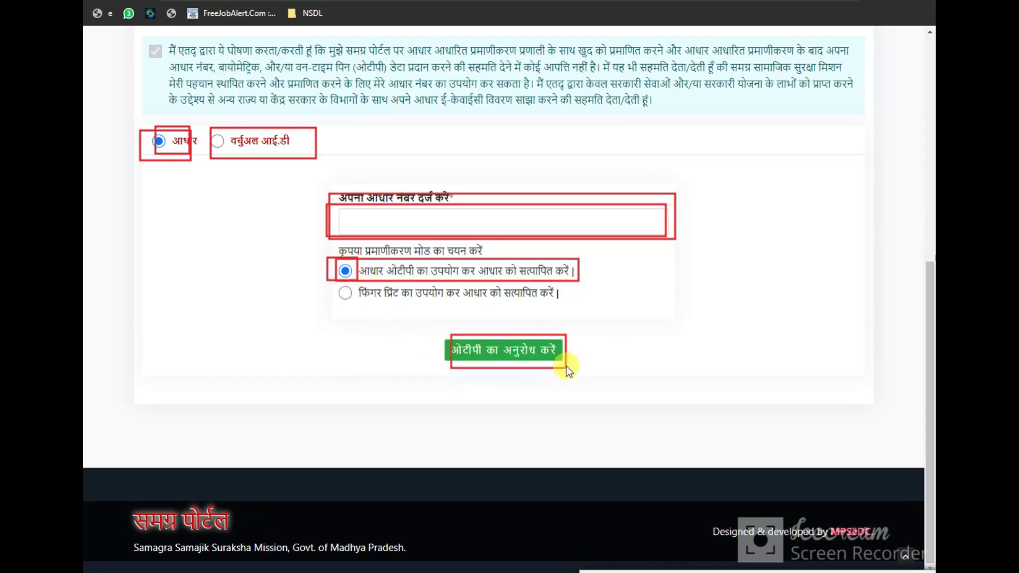
pyautogui.moveTo(346, 210)
pyautogui.mouseDown()
pyautogui.moveTo(371, 223)
pyautogui.moveTo(641, 233)
pyautogui.mouseUp()
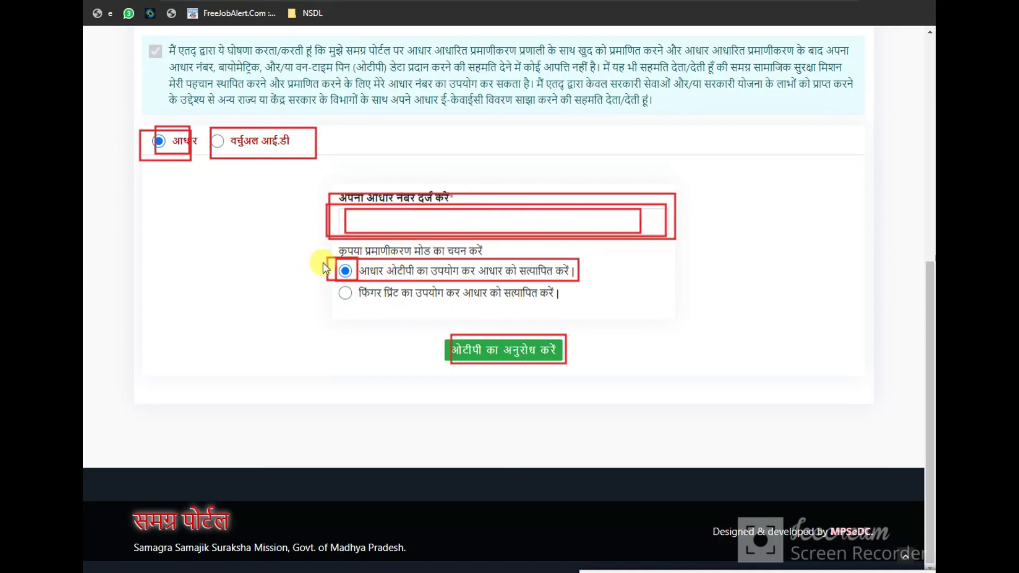
pyautogui.moveTo(322, 261); pyautogui.dragTo(412, 282)
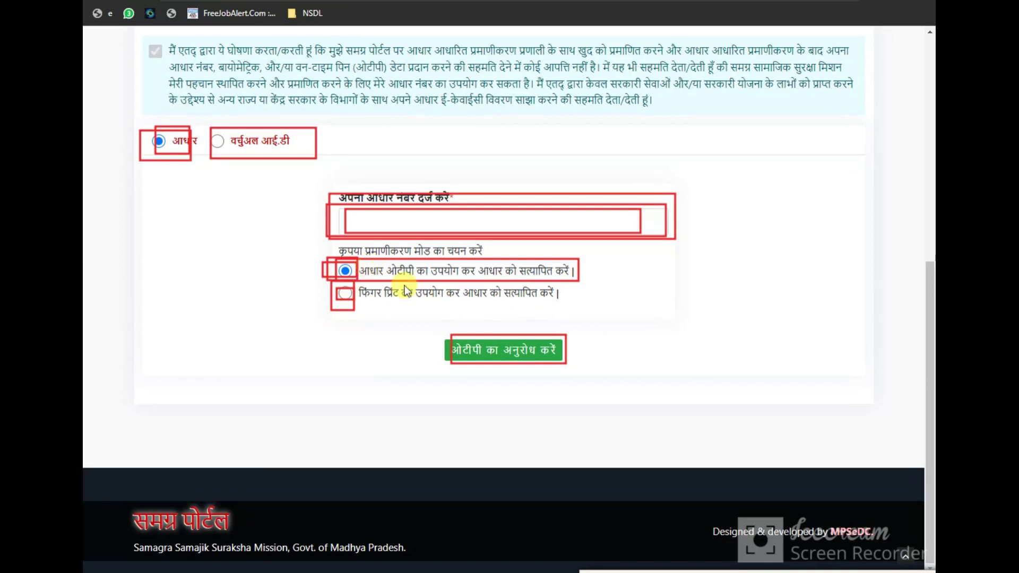
pyautogui.moveTo(329, 205)
pyautogui.mouseDown()
pyautogui.moveTo(590, 242)
pyautogui.moveTo(616, 236)
pyautogui.mouseUp()
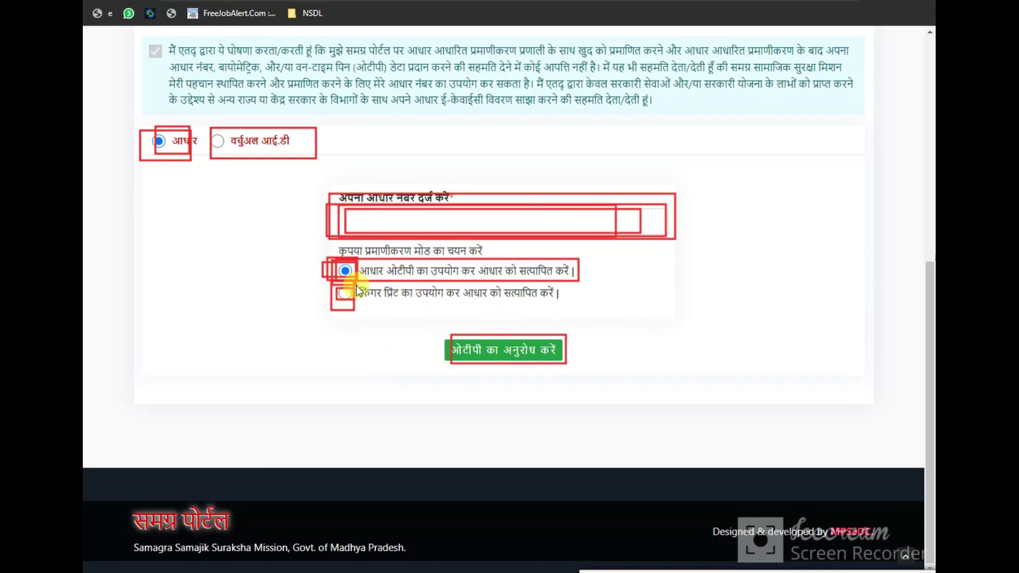
pyautogui.moveTo(500, 364)
pyautogui.mouseDown()
pyautogui.moveTo(592, 374)
pyautogui.moveTo(568, 374)
pyautogui.mouseUp()
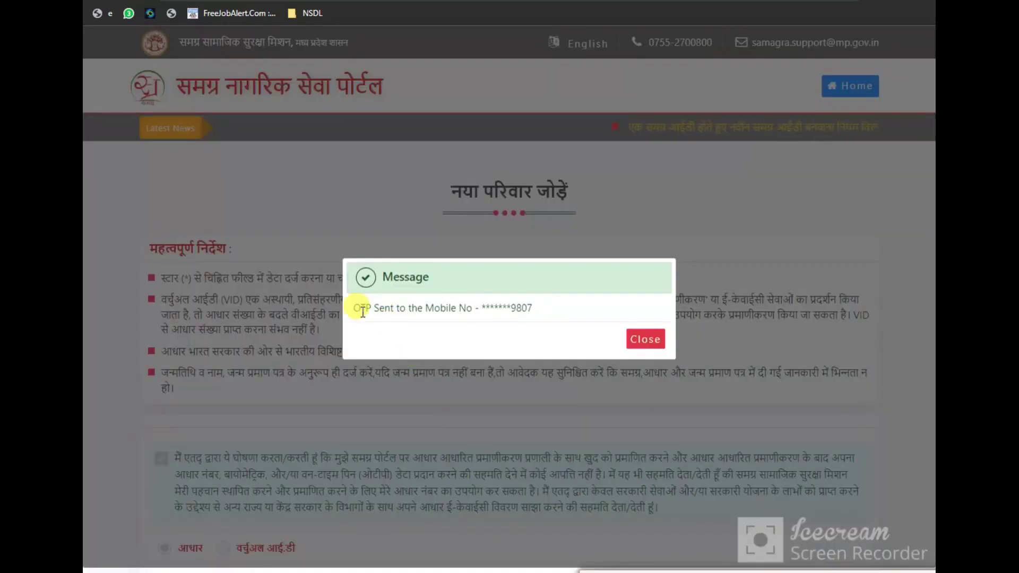
pyautogui.moveTo(360, 308); pyautogui.dragTo(468, 320)
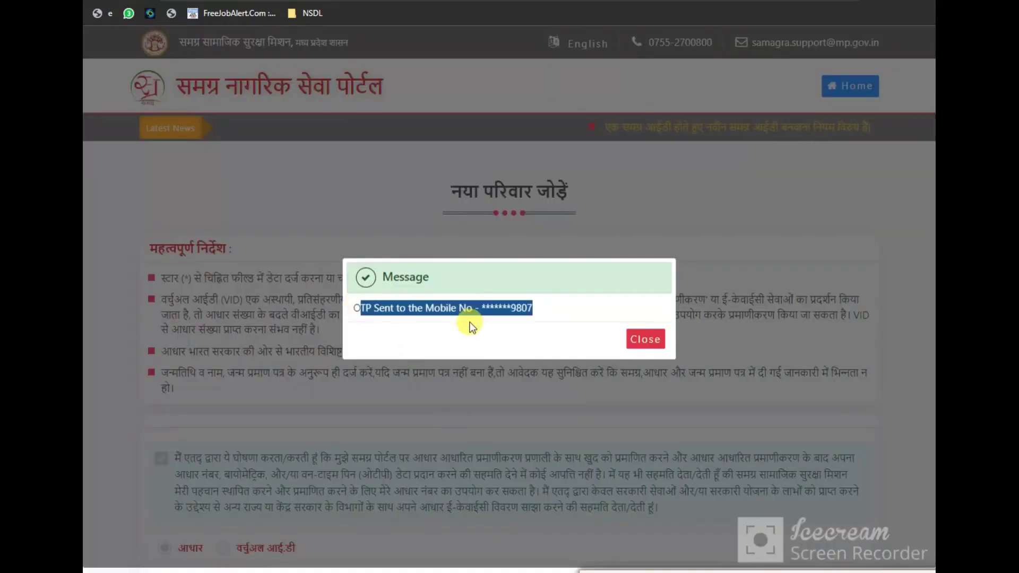
# Dismiss the OTP-sent message, enter the received OTP and accept it to complete e-KYC
pyautogui.click(646, 343)
pyautogui.scroll(-8, 398, 395)
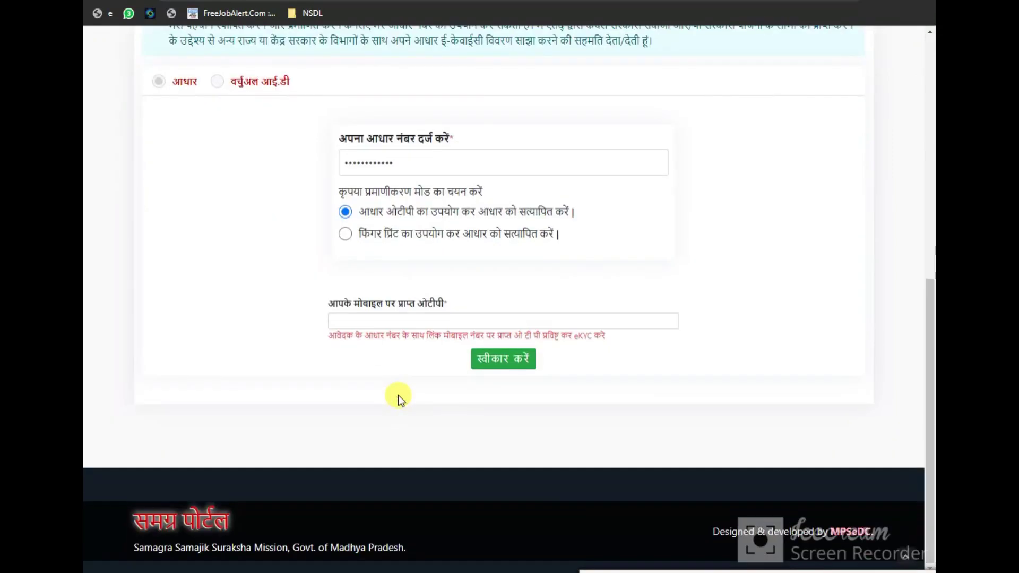
pyautogui.click(356, 320)
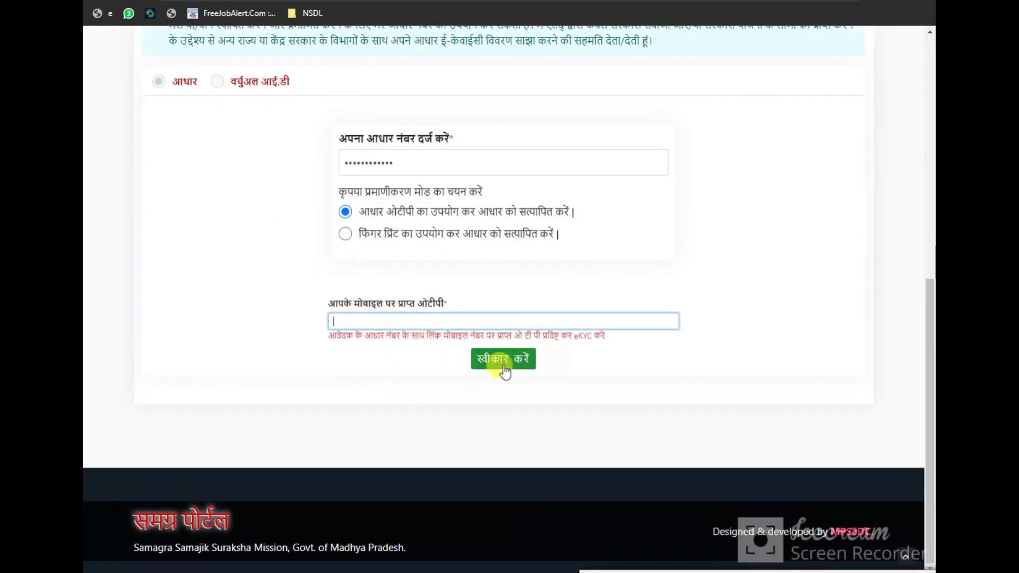
pyautogui.click(481, 367)
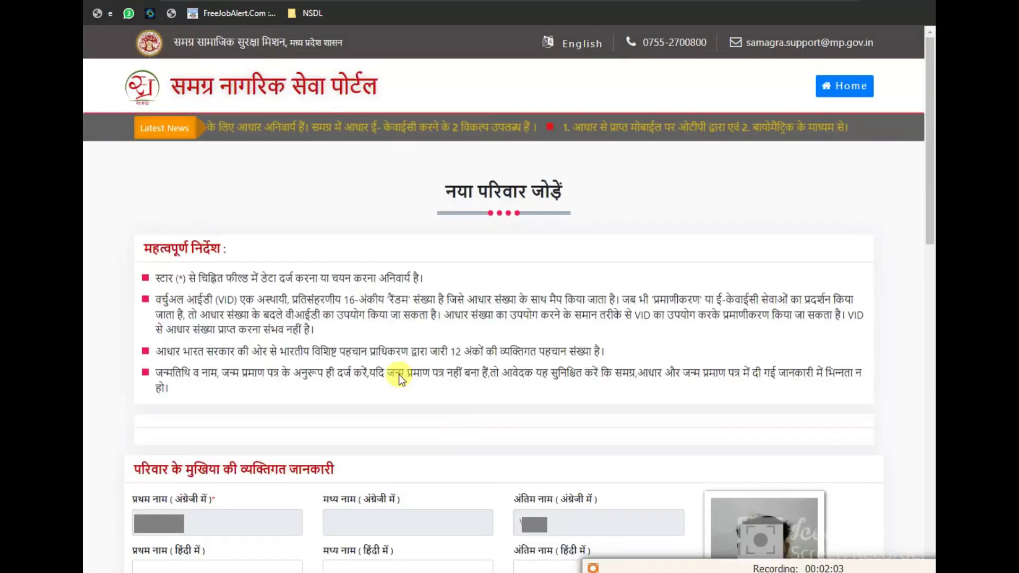
# Annotate the 'नया परिवार जोड़ें' heading and important instructions, then reach the family-head details
pyautogui.moveTo(429, 179)
pyautogui.mouseDown()
pyautogui.moveTo(581, 166)
pyautogui.moveTo(515, 250)
pyautogui.moveTo(440, 179)
pyautogui.mouseUp()
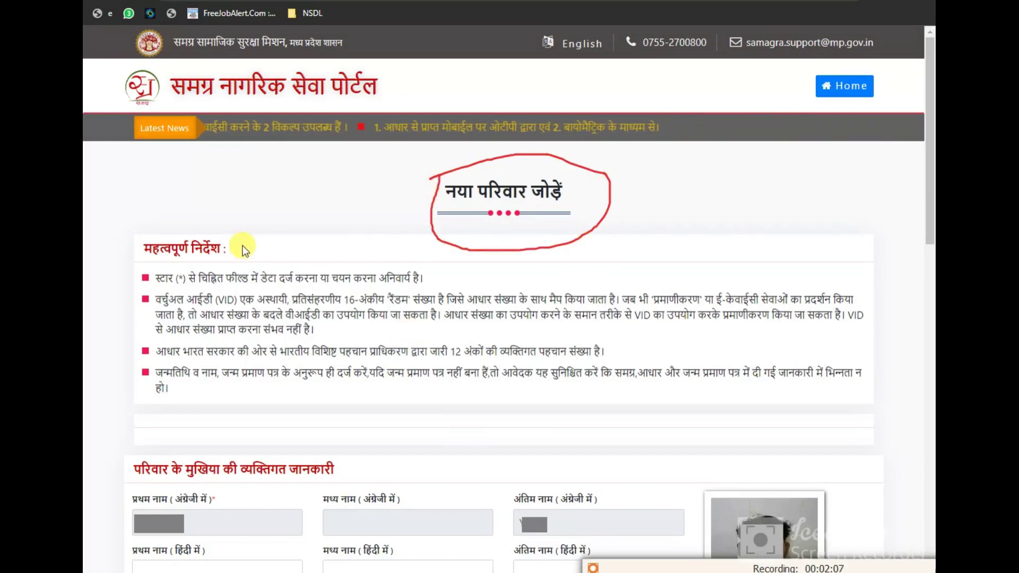
pyautogui.moveTo(248, 255); pyautogui.dragTo(205, 230)
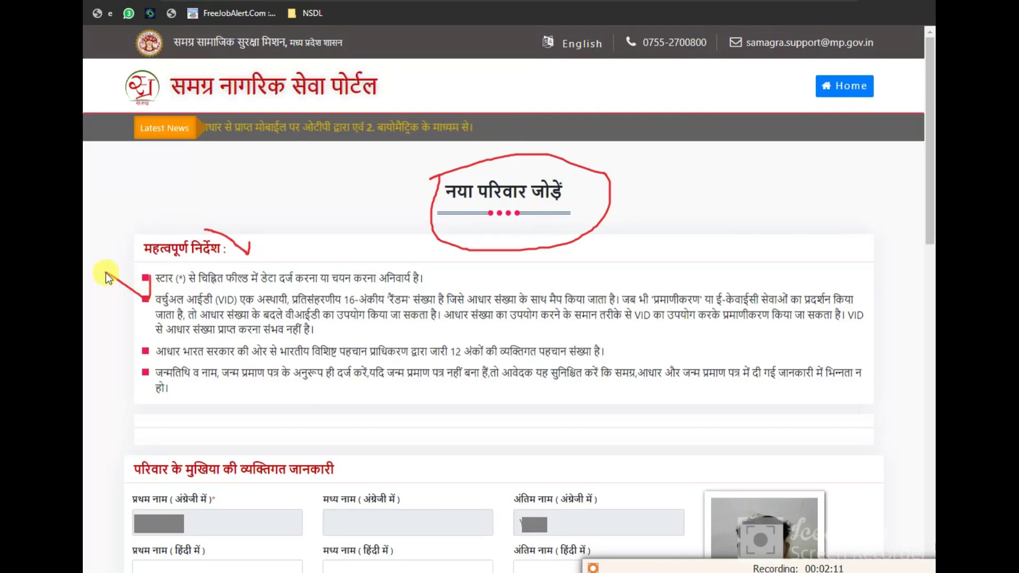
pyautogui.moveTo(105, 273); pyautogui.dragTo(150, 280)
pyautogui.moveTo(212, 289); pyautogui.dragTo(162, 273)
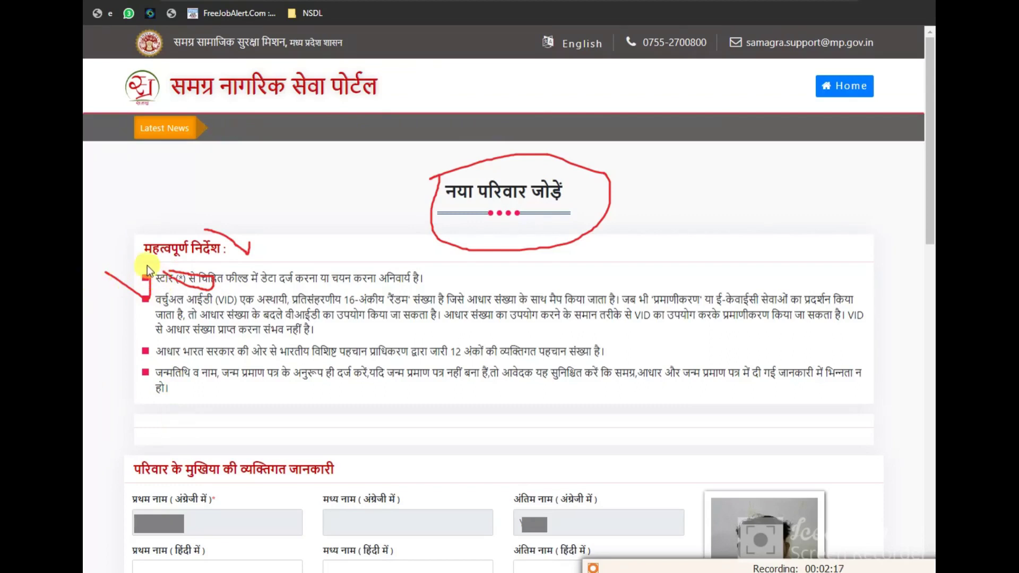
pyautogui.moveTo(147, 265); pyautogui.dragTo(513, 280)
pyautogui.moveTo(145, 377); pyautogui.dragTo(139, 275)
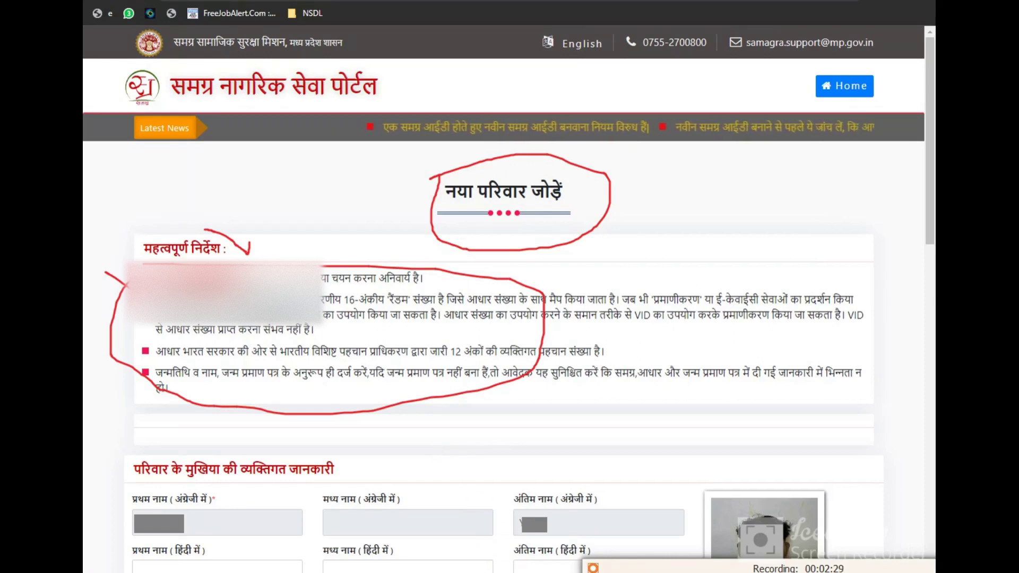
pyautogui.scroll(-8, 373, 366)
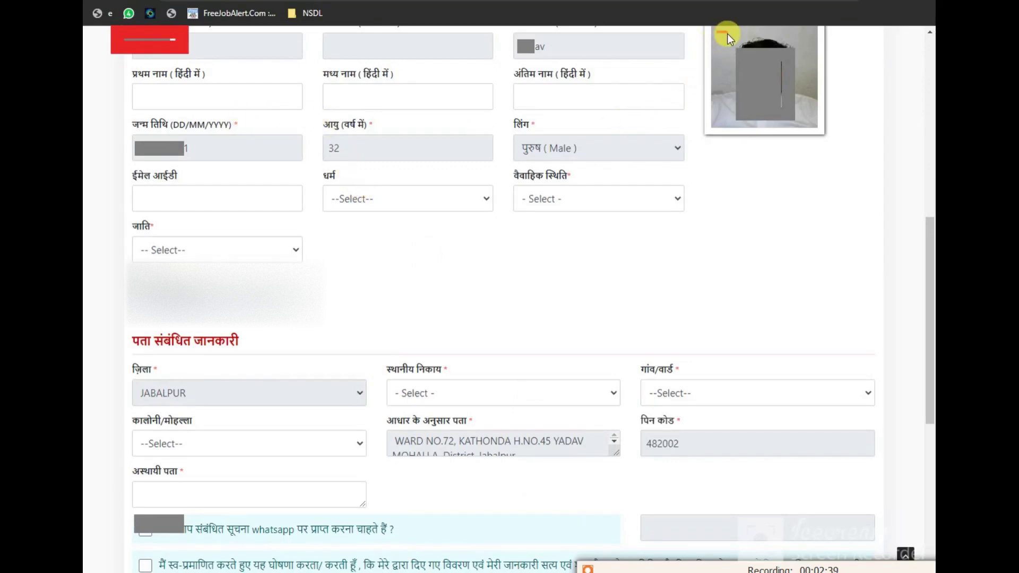
# Mark the family head's photo, Aadhaar address, Hindi name, e-mail, caste and religion entries
pyautogui.moveTo(727, 33); pyautogui.dragTo(794, 122)
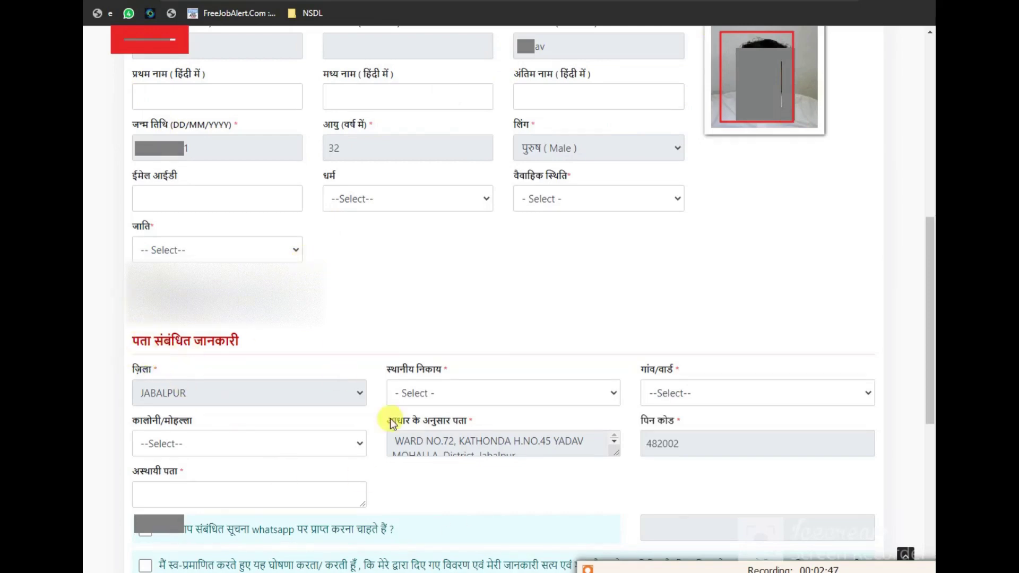
pyautogui.moveTo(393, 430); pyautogui.dragTo(588, 457)
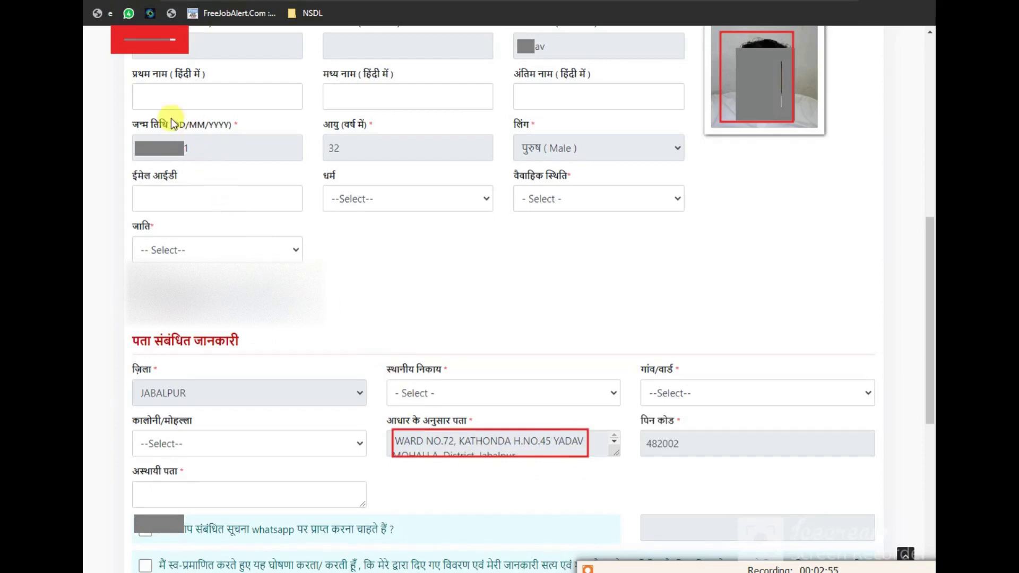
pyautogui.moveTo(132, 82); pyautogui.dragTo(246, 113)
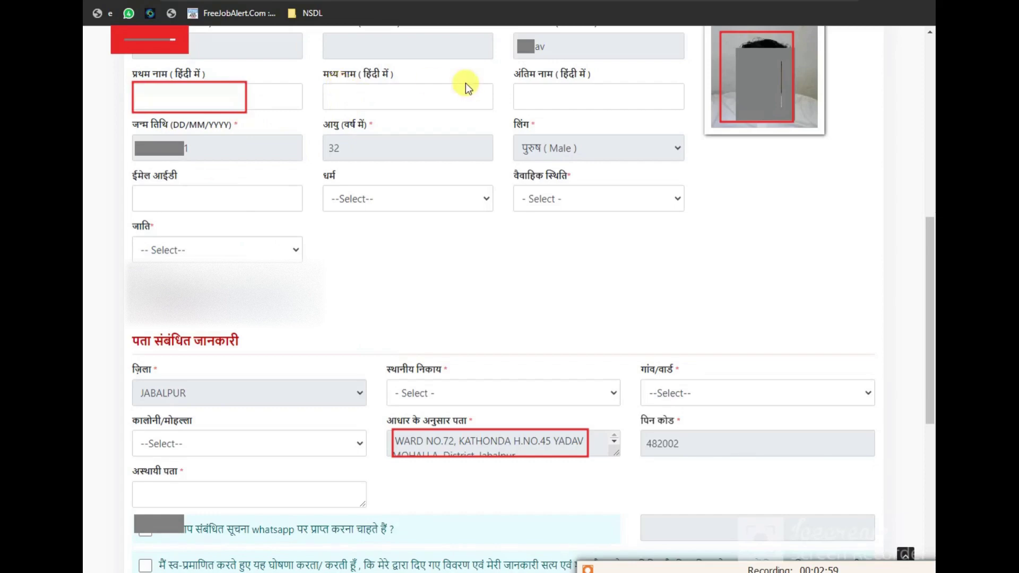
pyautogui.moveTo(512, 82); pyautogui.dragTo(616, 117)
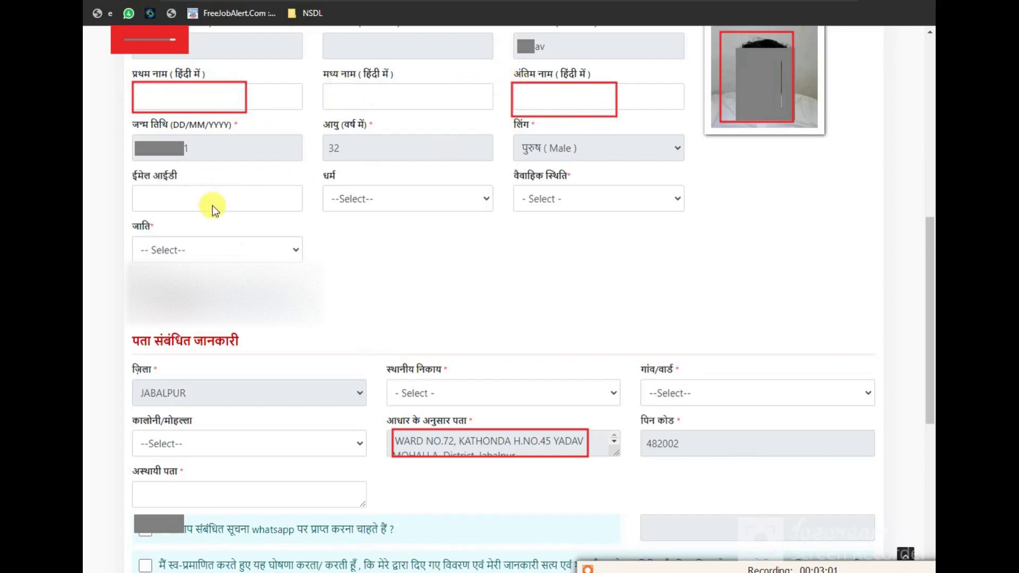
pyautogui.moveTo(206, 209); pyautogui.dragTo(294, 215)
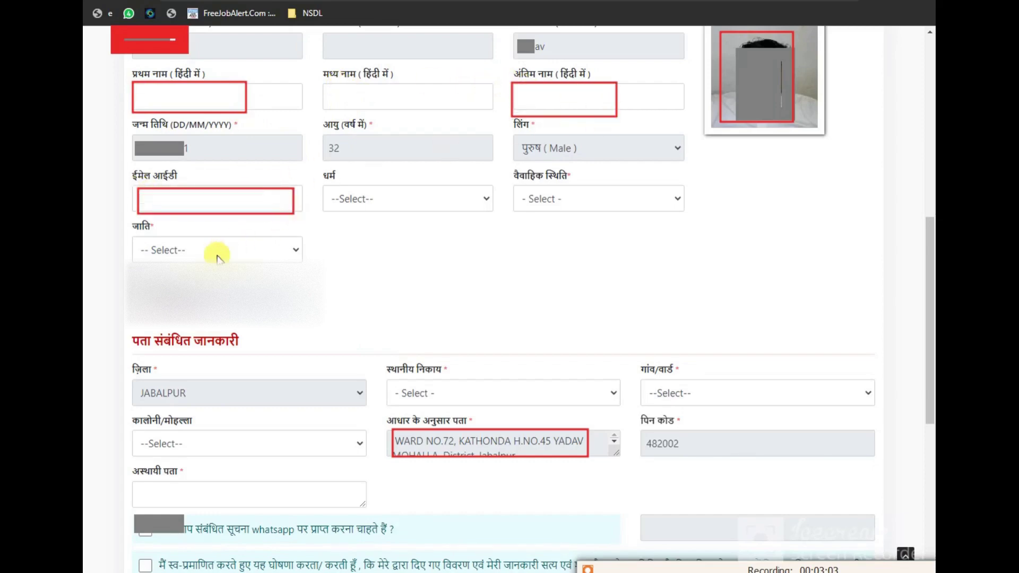
pyautogui.moveTo(296, 253); pyautogui.dragTo(307, 263)
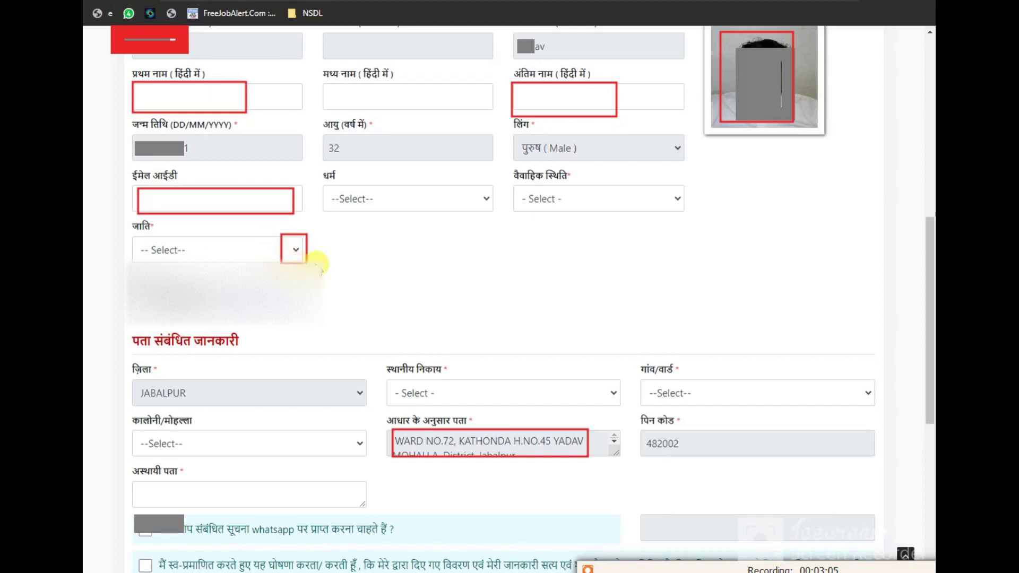
pyautogui.moveTo(472, 181); pyautogui.dragTo(494, 212)
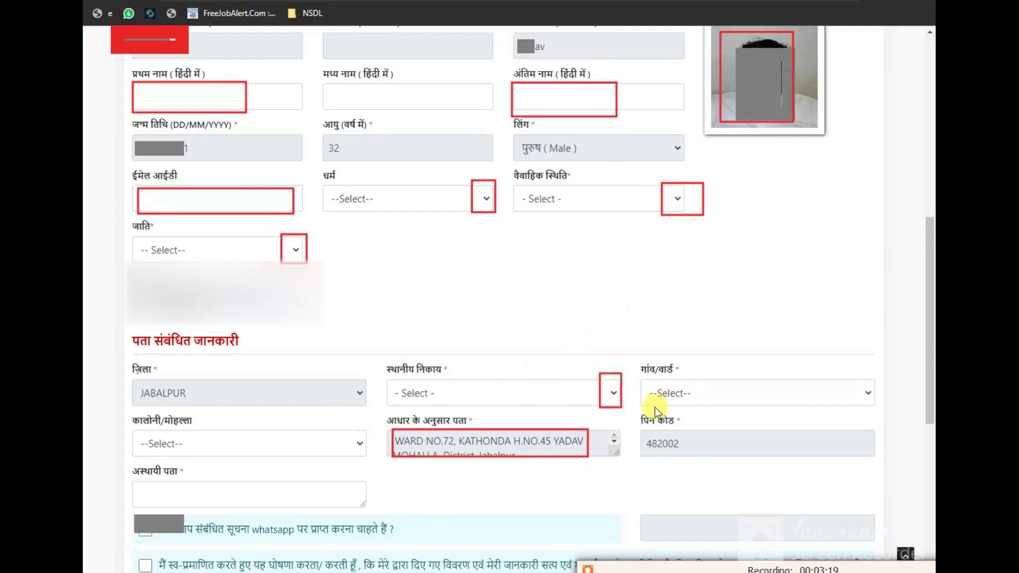
# Mark the village/ward and address entries, select the Hindi first-name field, and open a new tab
pyautogui.moveTo(852, 375); pyautogui.dragTo(877, 418)
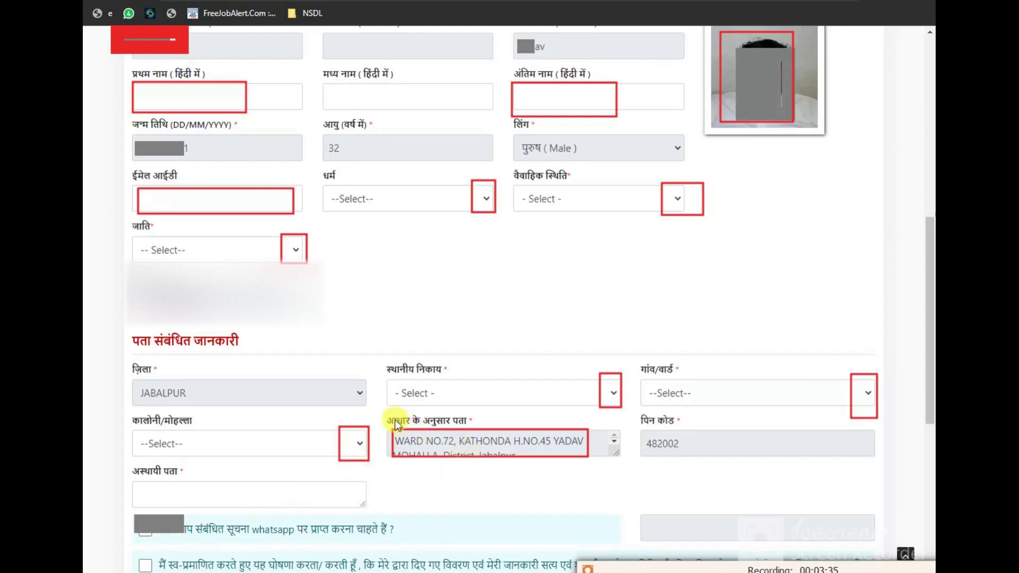
pyautogui.moveTo(386, 419)
pyautogui.mouseDown()
pyautogui.moveTo(505, 463)
pyautogui.moveTo(587, 460)
pyautogui.mouseUp()
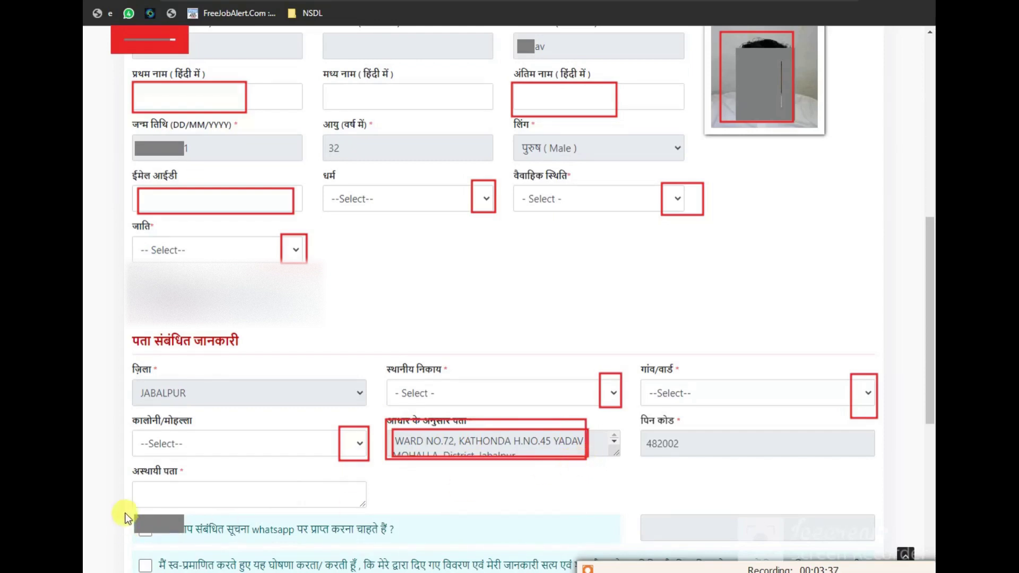
pyautogui.moveTo(136, 480)
pyautogui.mouseDown()
pyautogui.moveTo(193, 502)
pyautogui.moveTo(355, 509)
pyautogui.mouseUp()
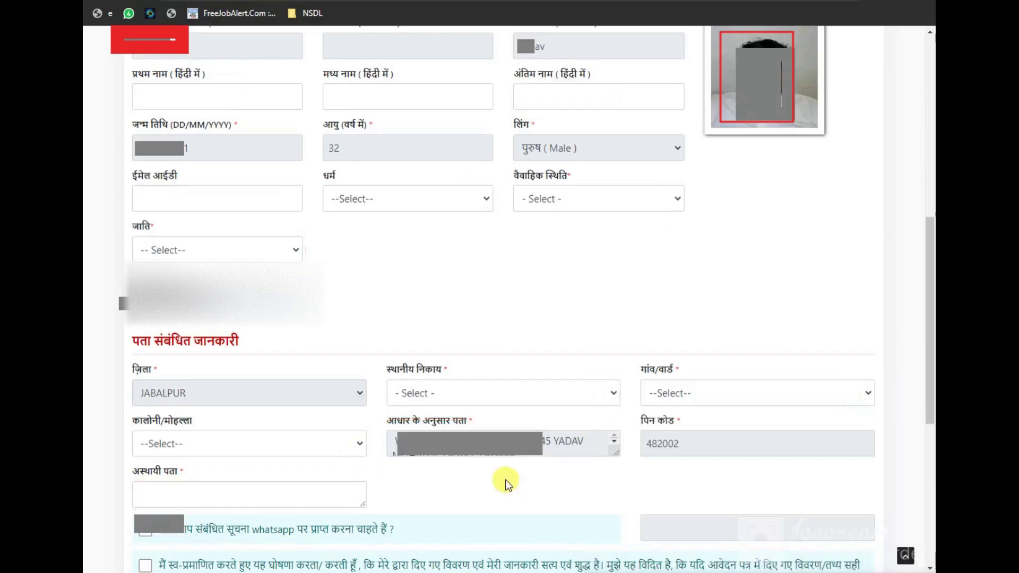
pyautogui.click(170, 96)
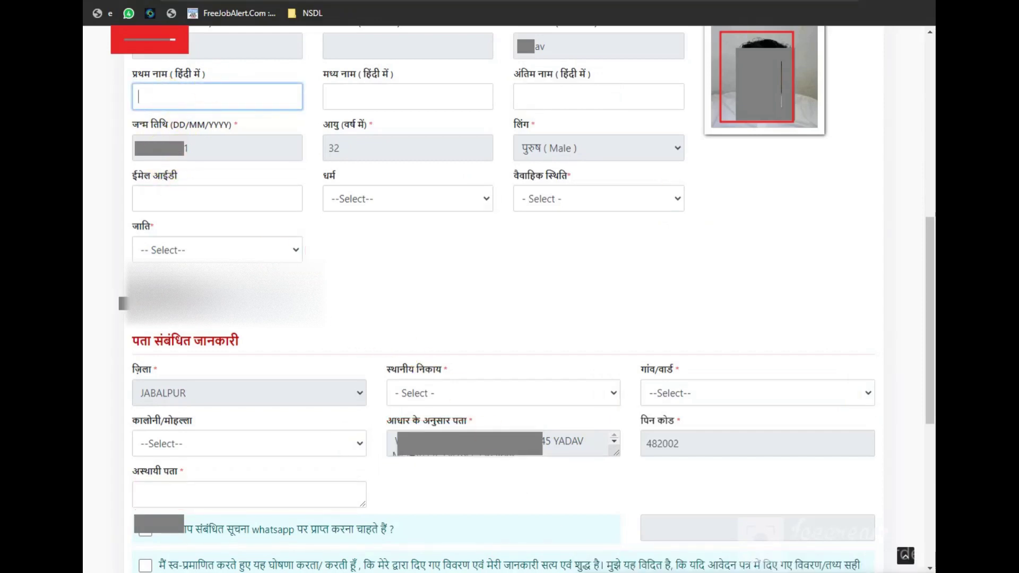
pyautogui.hotkey('ctrl', 't')
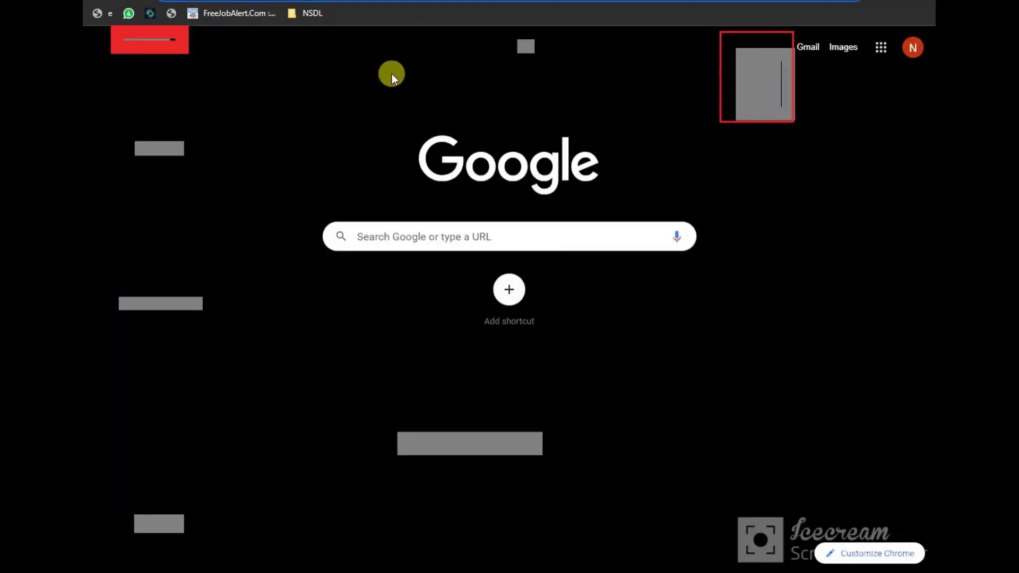
# Search for an English-to-Hindi typing tool and open the India Typing page
pyautogui.write('english to hindi india typing')
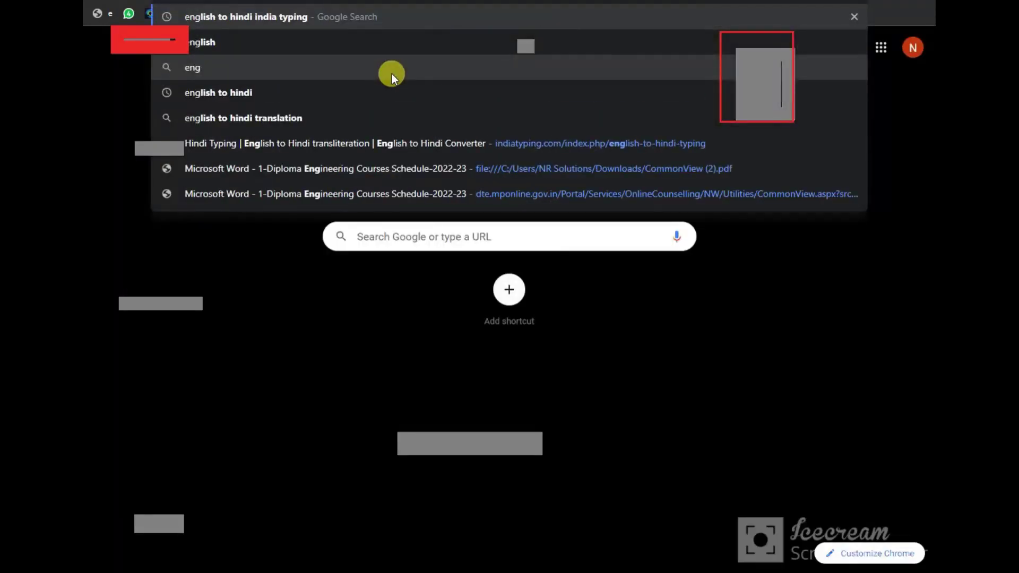
pyautogui.press('Return')
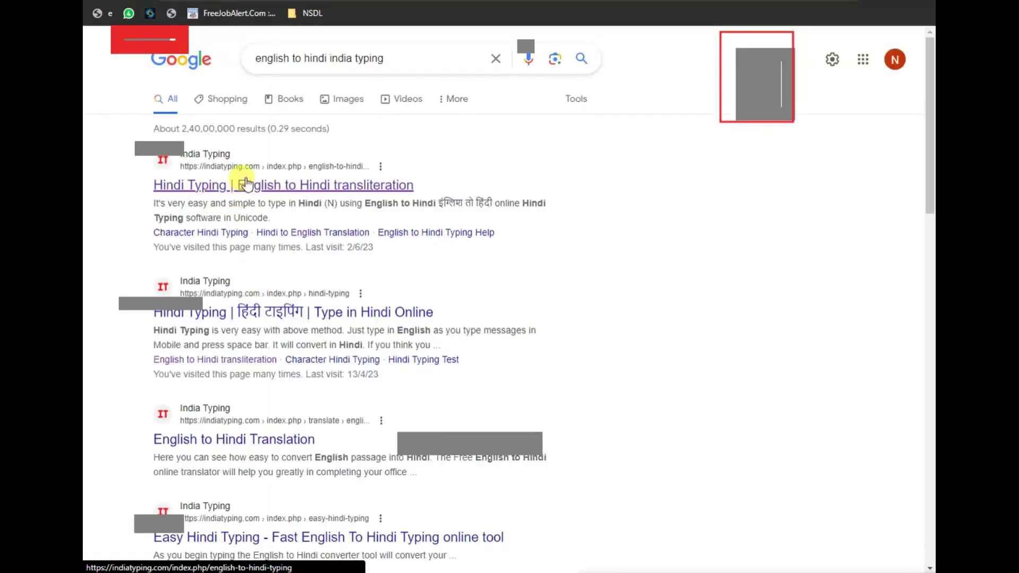
pyautogui.click(246, 183)
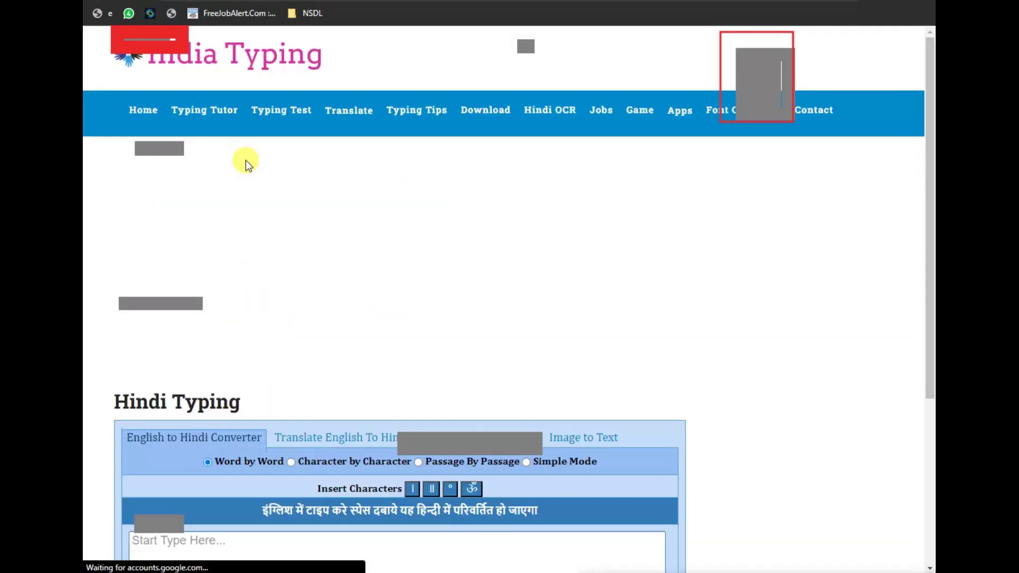
pyautogui.scroll(-6, 262, 298)
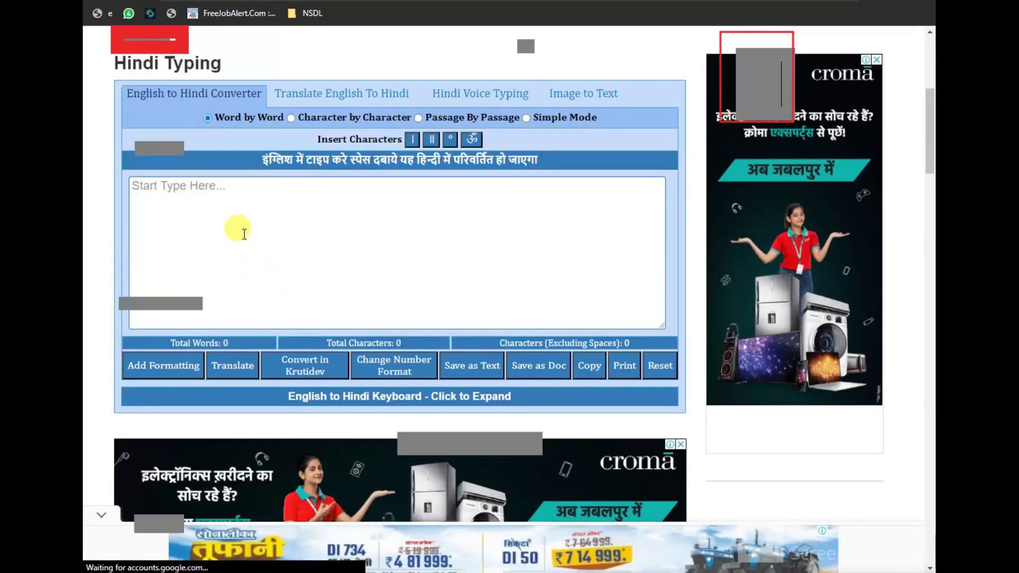
# Transliterate the family head's first name into Hindi, copy it, and return to the form
pyautogui.click(232, 222)
pyautogui.hotkey('ctrl', 'v')
pyautogui.write('fOr')
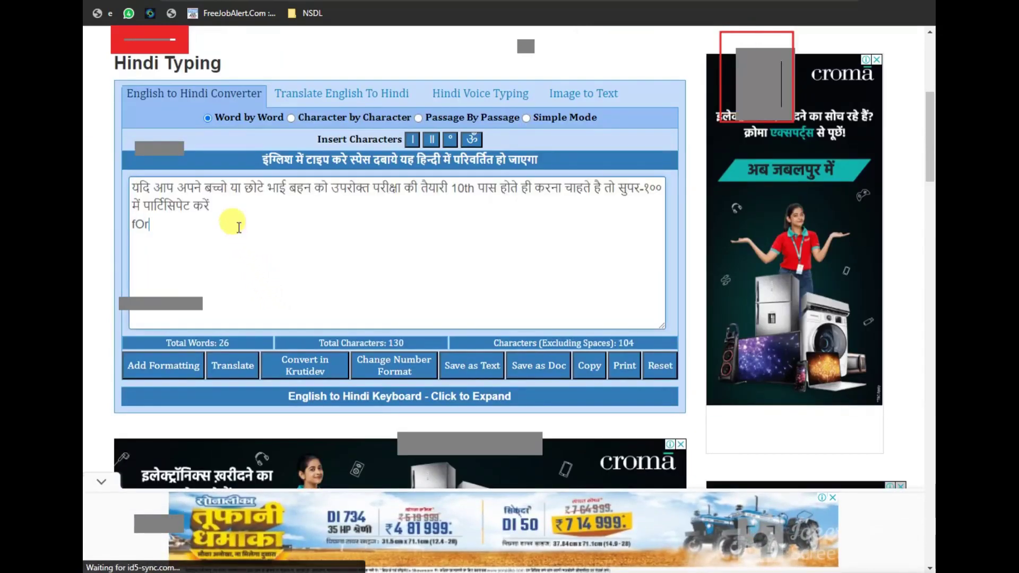
pyautogui.write('am')
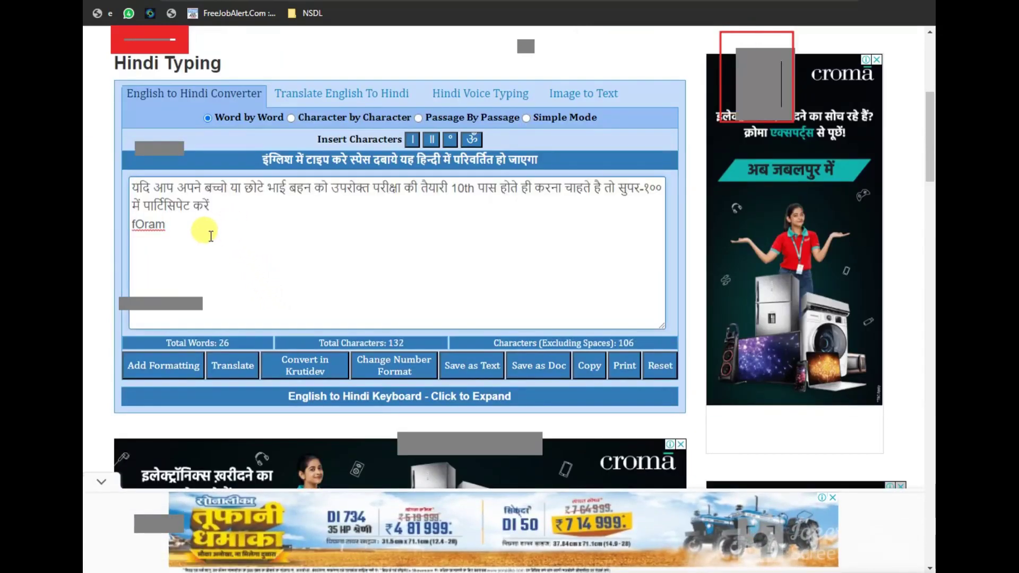
pyautogui.hotkey('ctrl', 'a')
pyautogui.press('BackSpace')
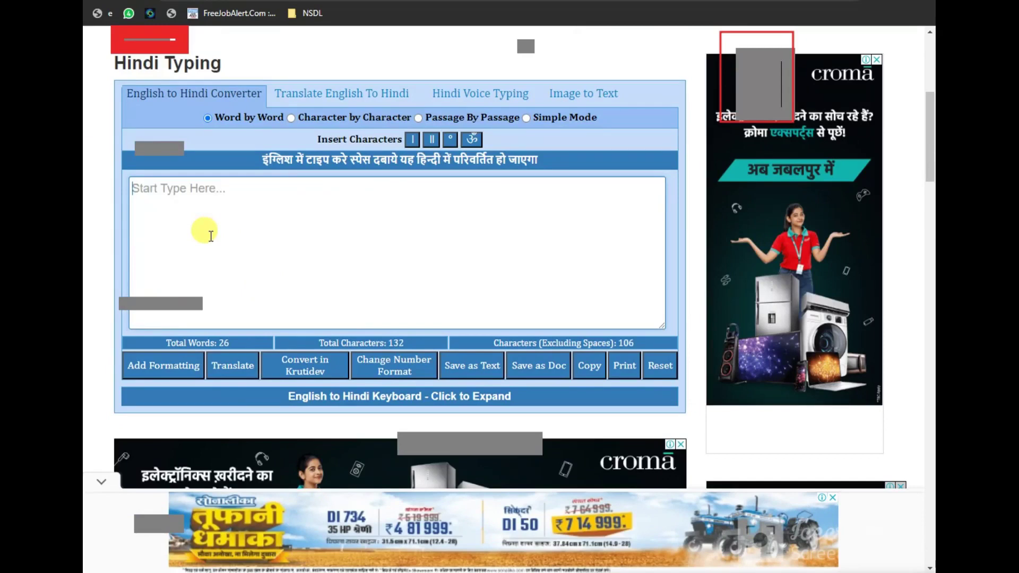
pyautogui.write('suraj')
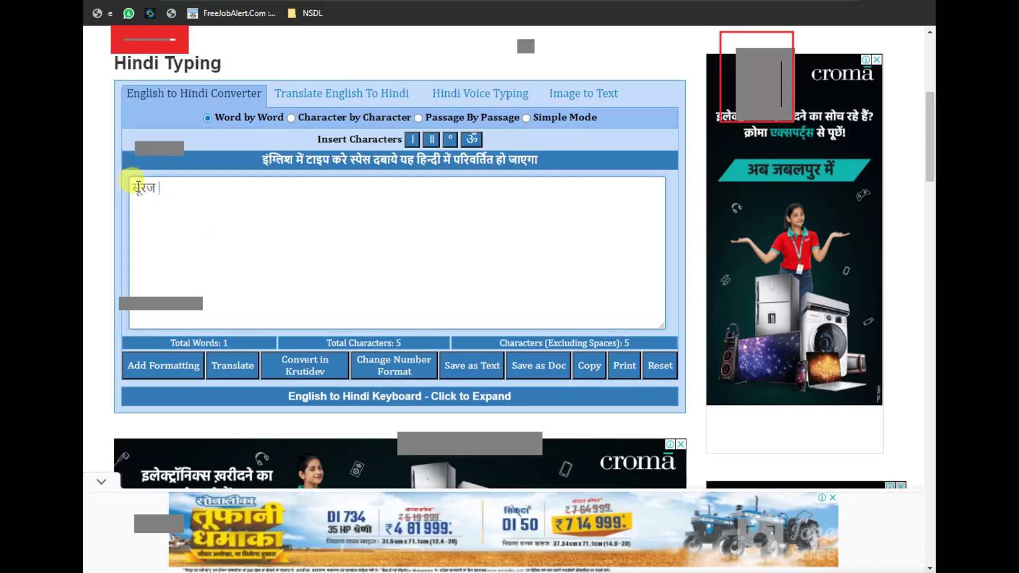
pyautogui.doubleClick(137, 187)
pyautogui.hotkey('ctrl', 'c')
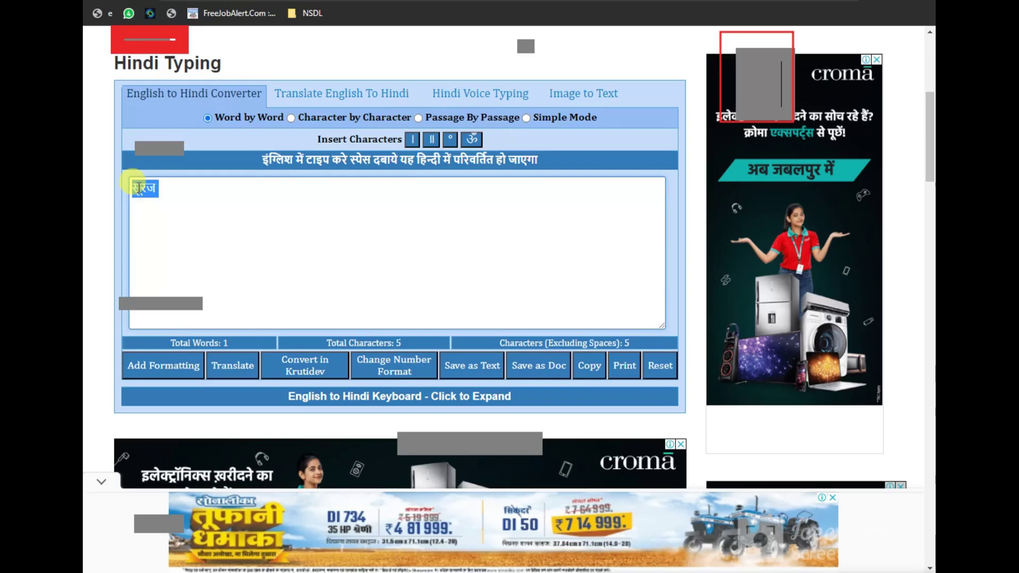
pyautogui.hotkey('alt', 'Tab')
pyautogui.click(199, 97)
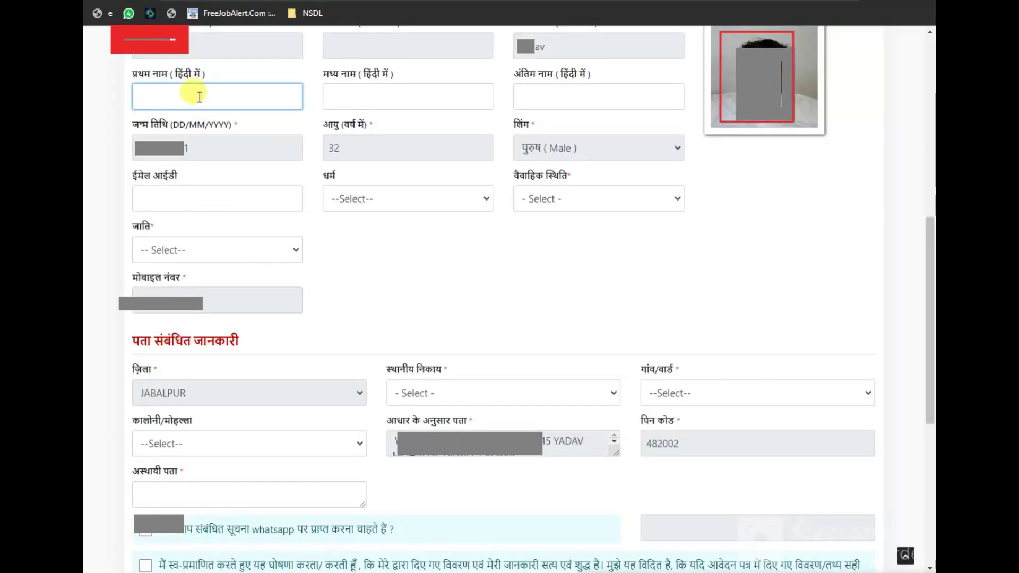
# Try pasting the Hindi first name, then set religion to Hindu and marital status to Married
pyautogui.hotkey('ctrl', 'v')
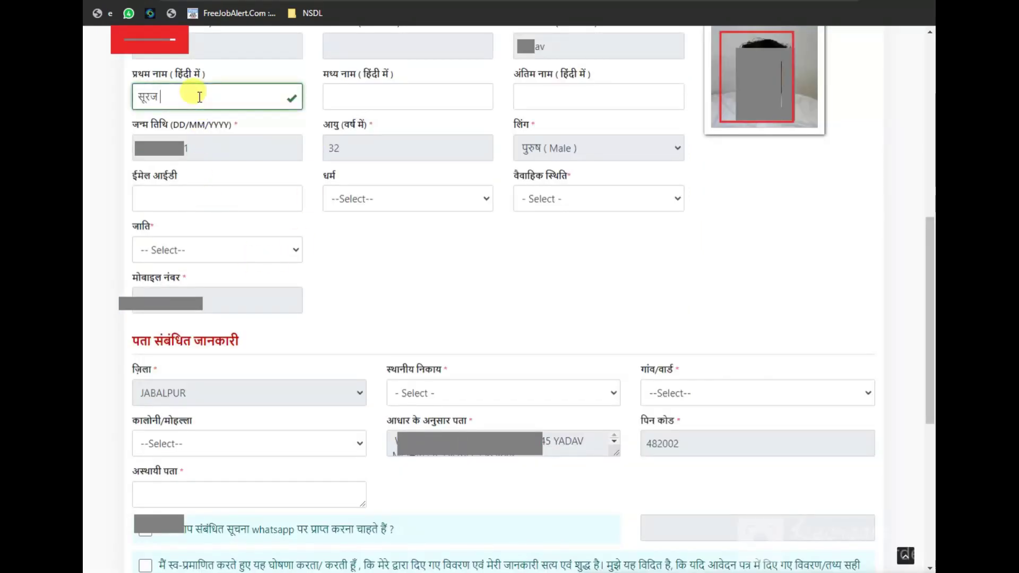
pyautogui.press('BackSpace')
pyautogui.press('BackSpace')
pyautogui.press('BackSpace')
pyautogui.press('BackSpace')
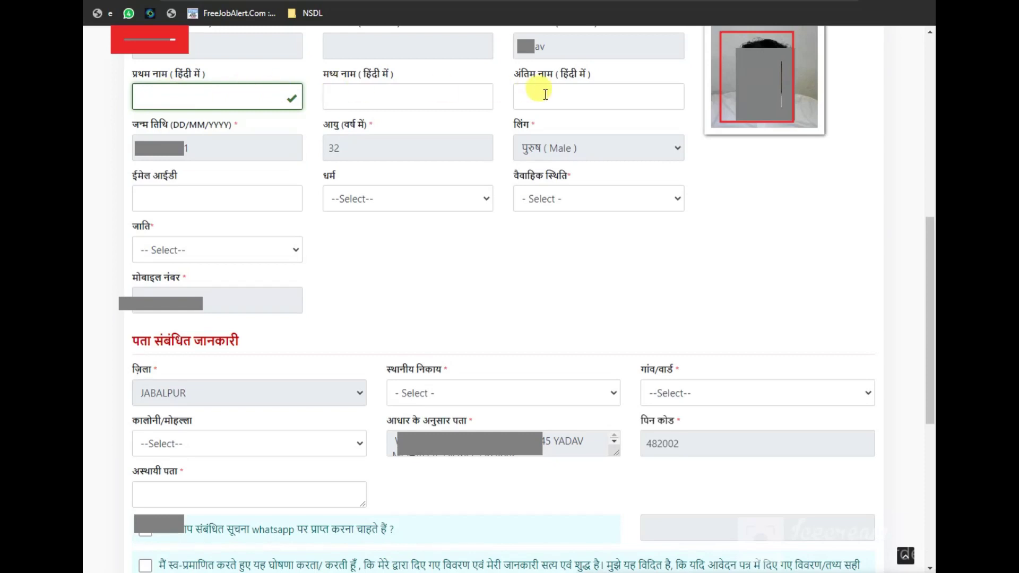
pyautogui.click(589, 572)
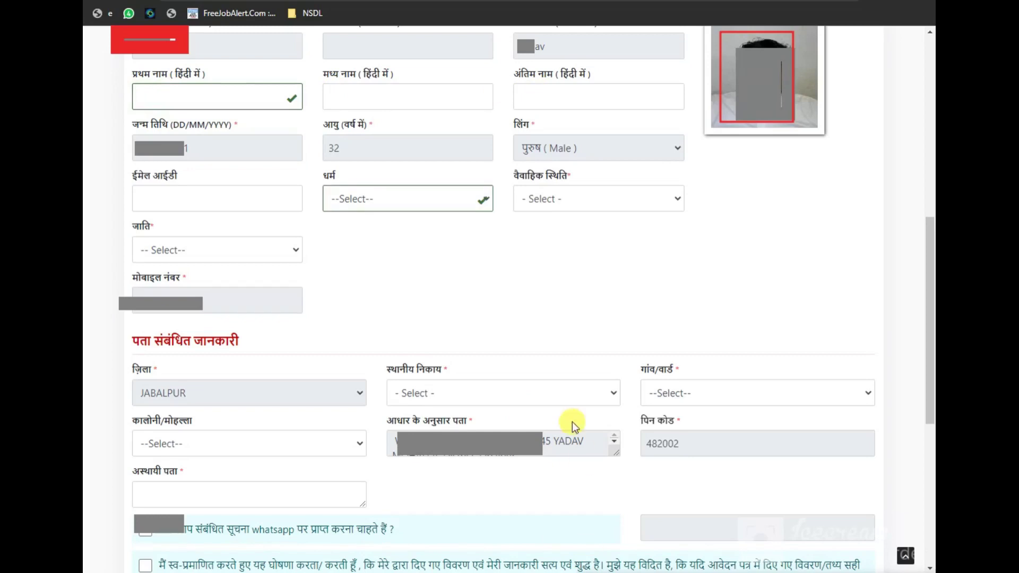
pyautogui.click(486, 199)
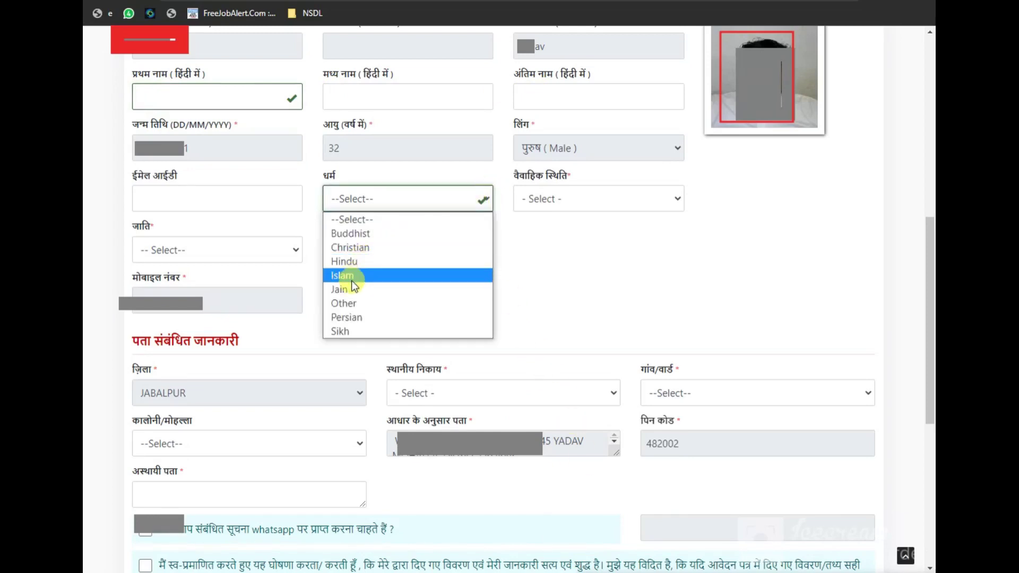
pyautogui.click(352, 260)
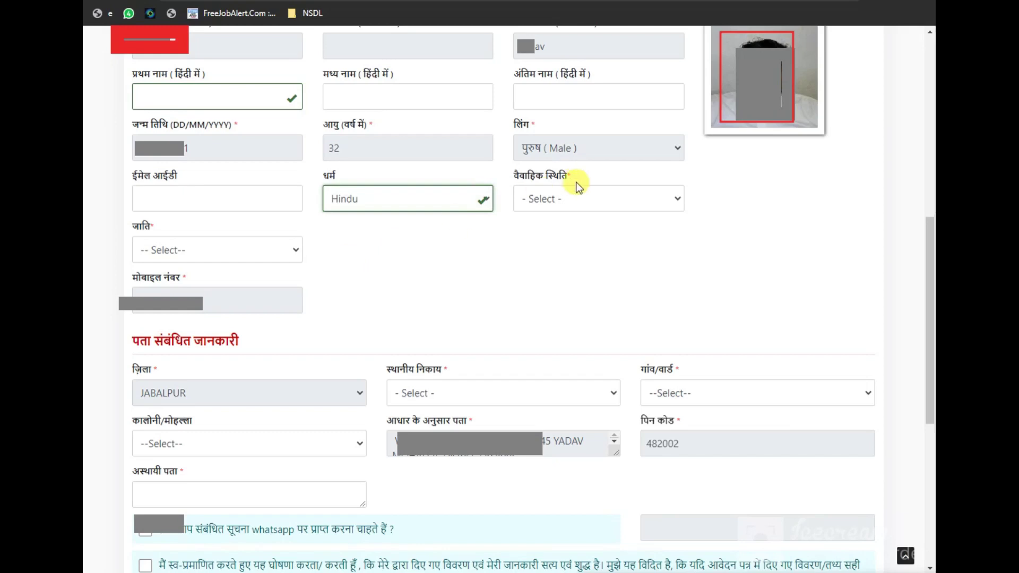
pyautogui.click(680, 200)
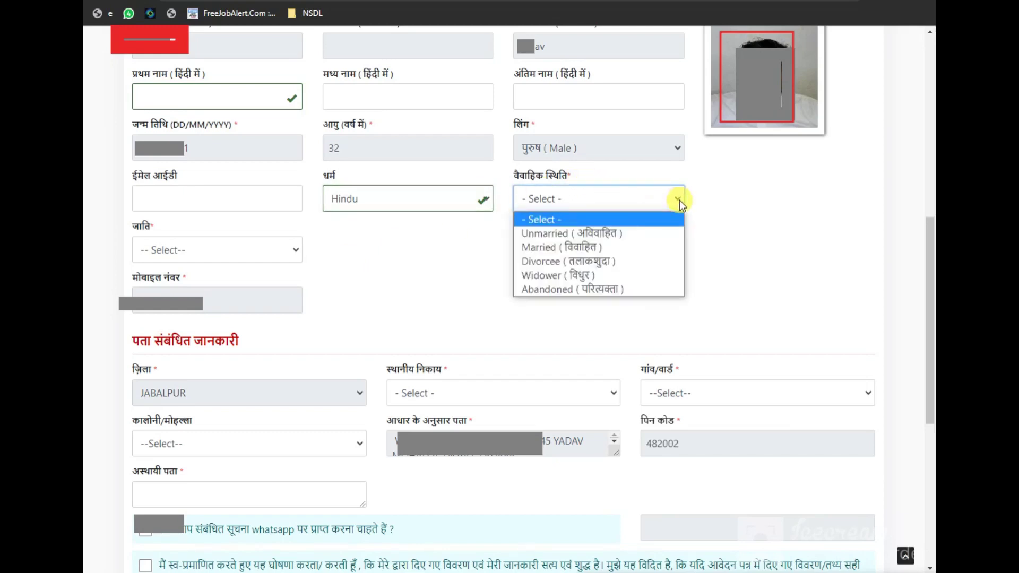
pyautogui.click(572, 249)
# Set the family head's caste to GEN after briefly choosing OBC
pyautogui.click(287, 249)
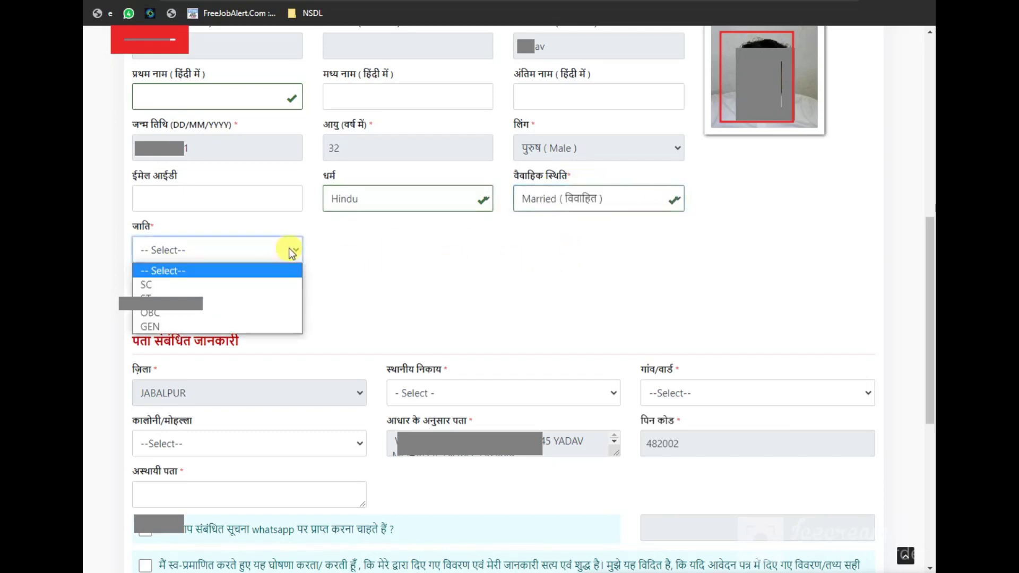
pyautogui.click(145, 313)
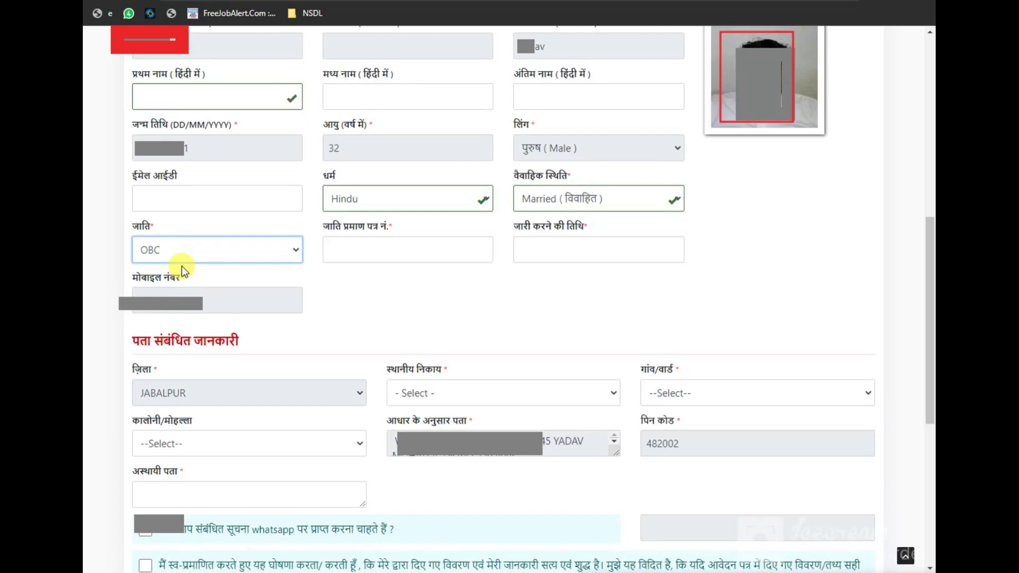
pyautogui.click(295, 250)
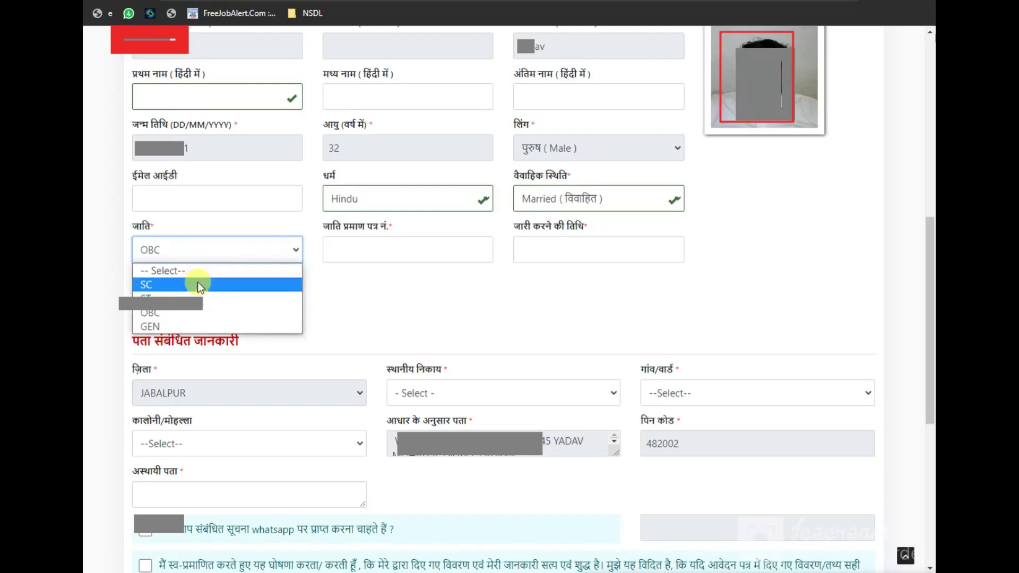
pyautogui.click(149, 326)
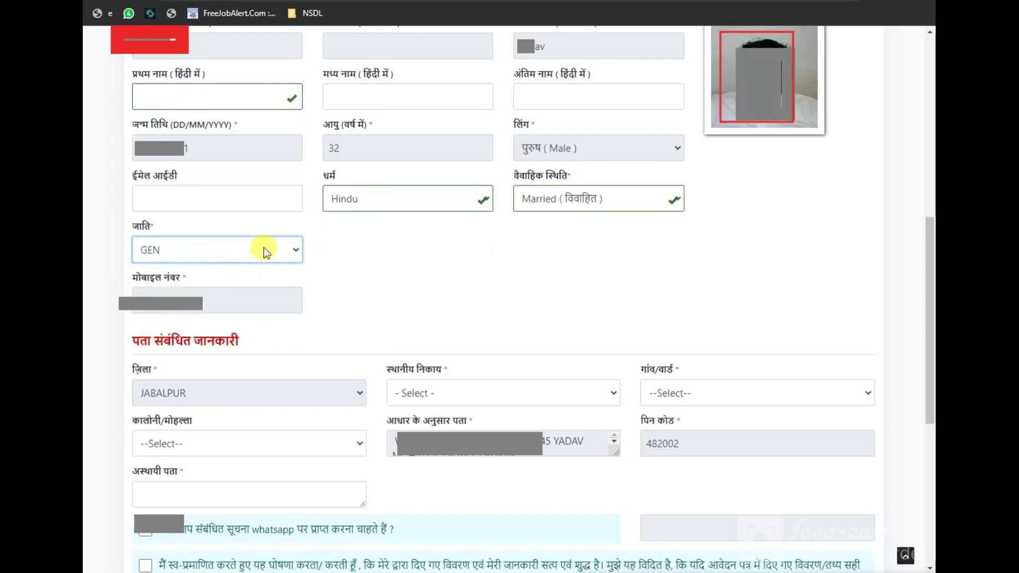
pyautogui.click(293, 249)
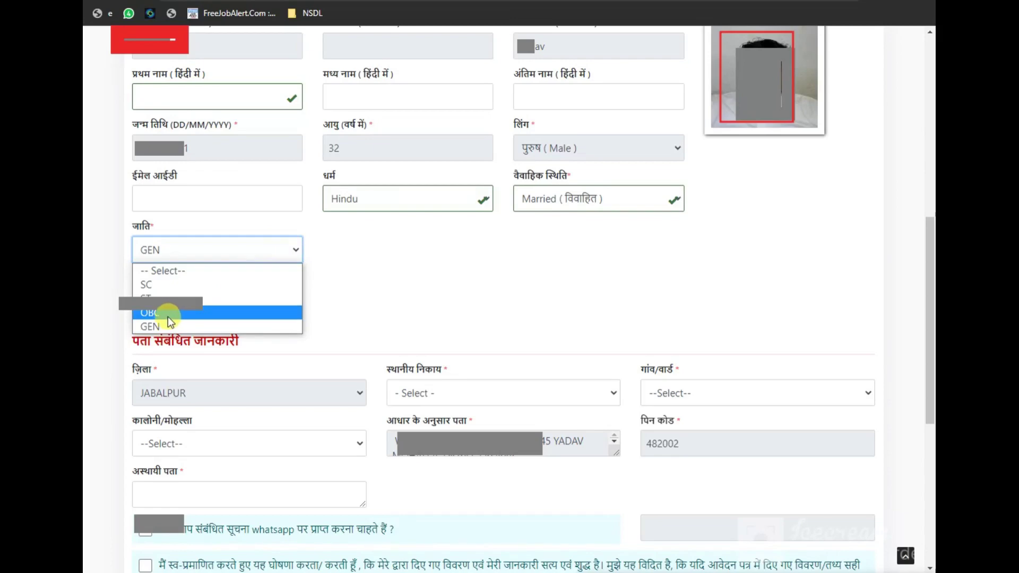
pyautogui.click(160, 328)
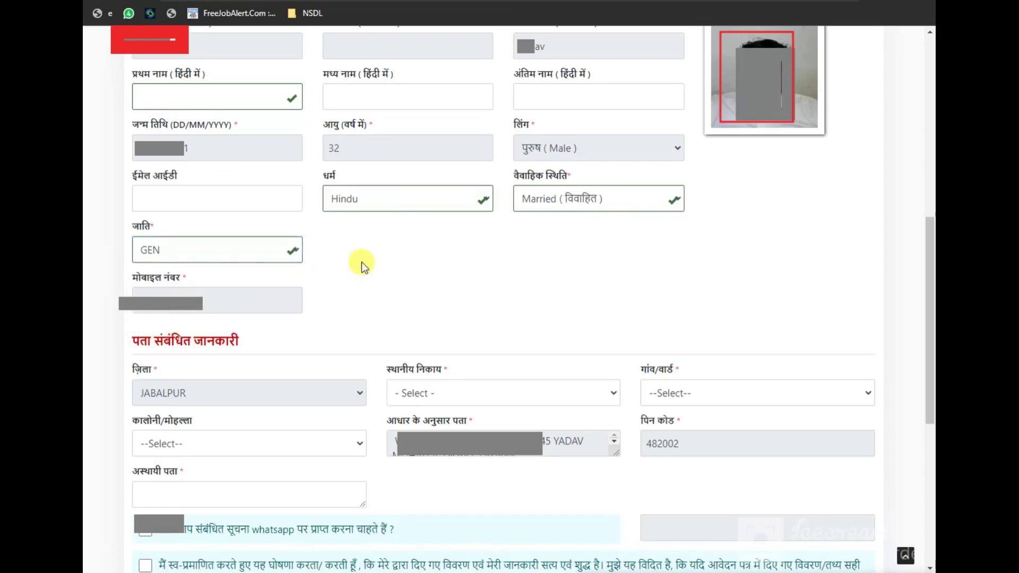
pyautogui.scroll(-5, 362, 262)
pyautogui.scroll(2, 362, 263)
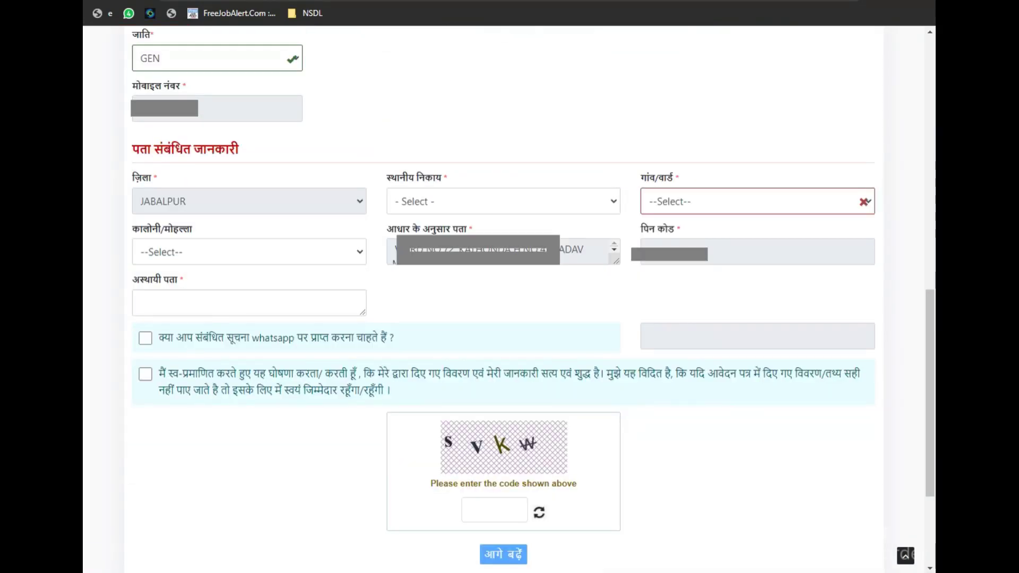
# Set the local body to Nagar Nigam, JABALPUR, the ward to 72 and the colony to Kathonda
pyautogui.click(604, 201)
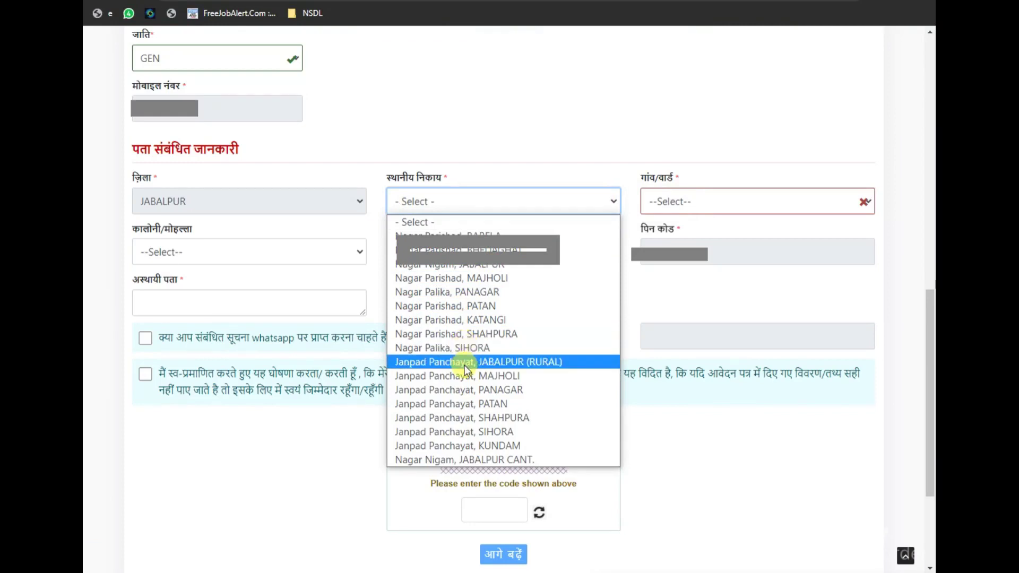
pyautogui.click(473, 264)
pyautogui.click(705, 202)
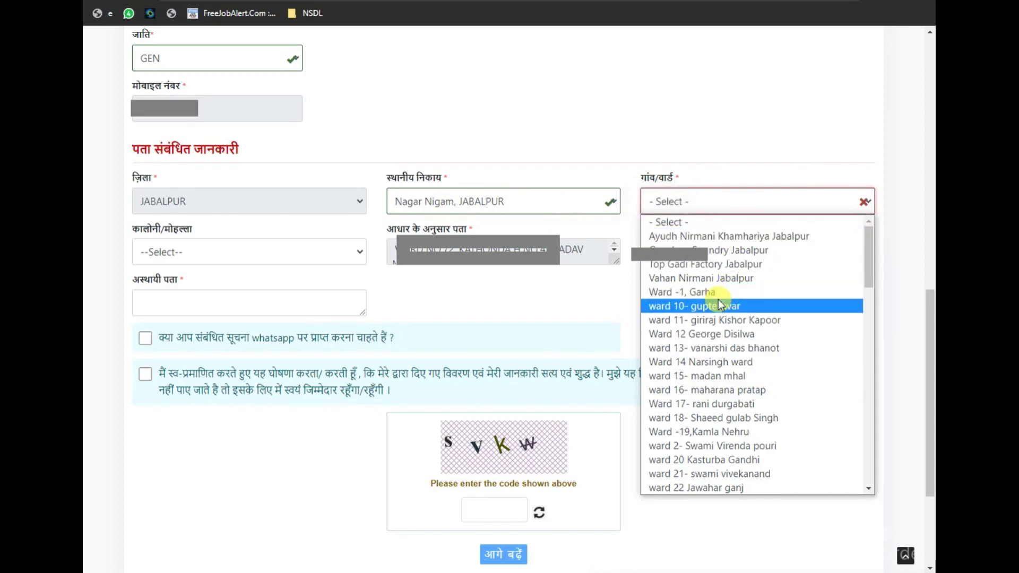
pyautogui.scroll(-6, 727, 378)
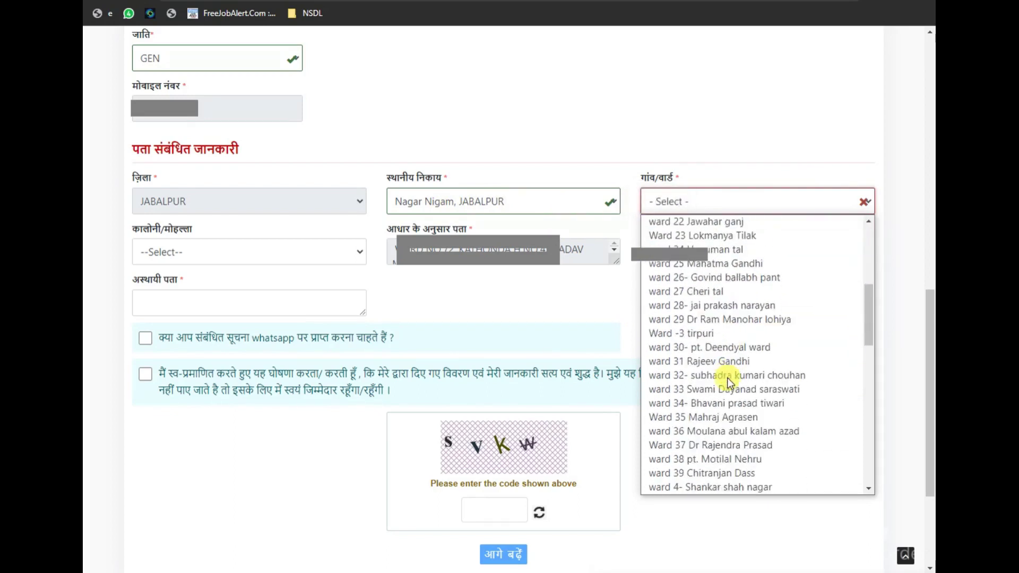
pyautogui.scroll(-12, 727, 377)
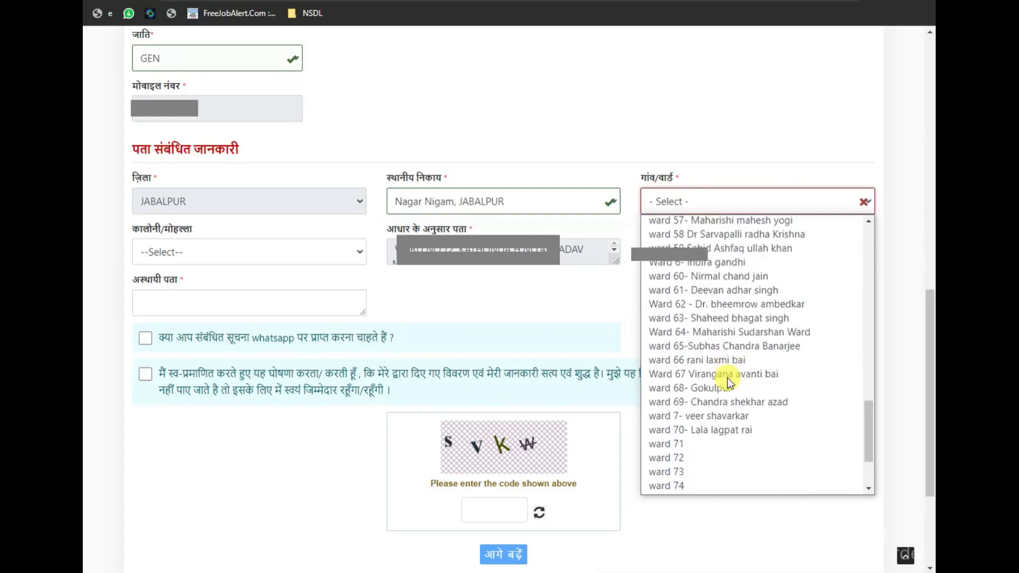
pyautogui.click(683, 460)
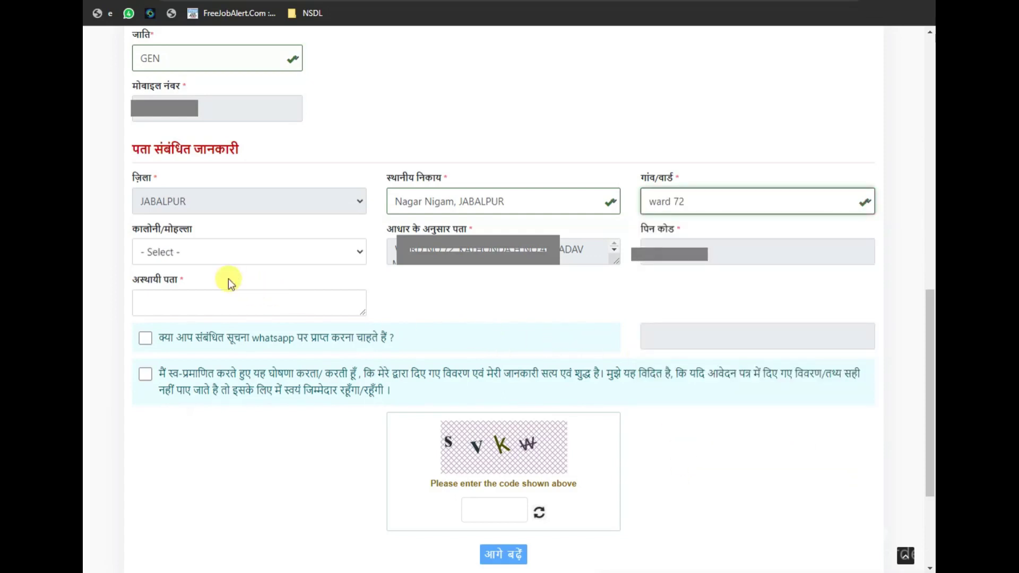
pyautogui.click(190, 252)
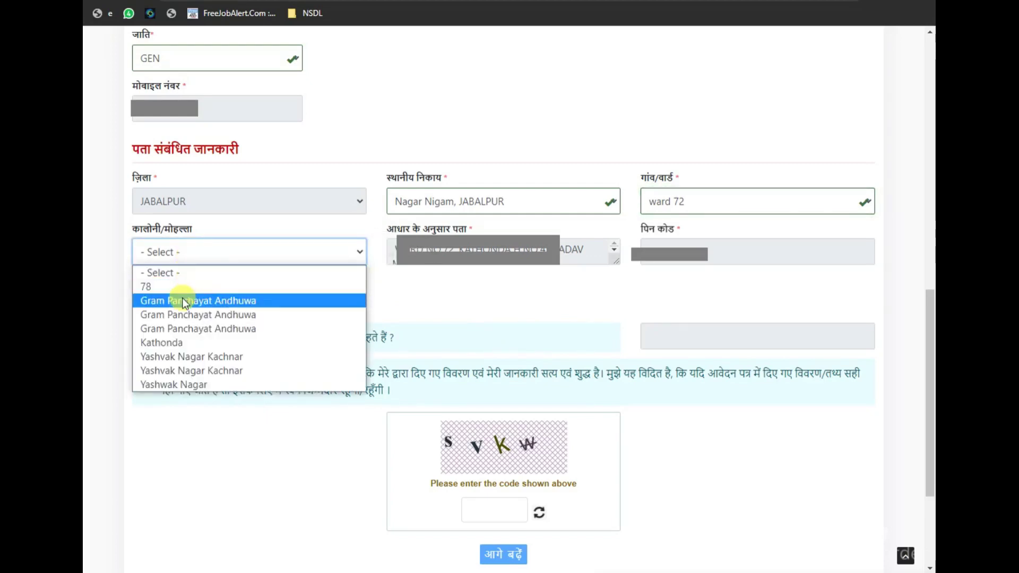
pyautogui.click(163, 343)
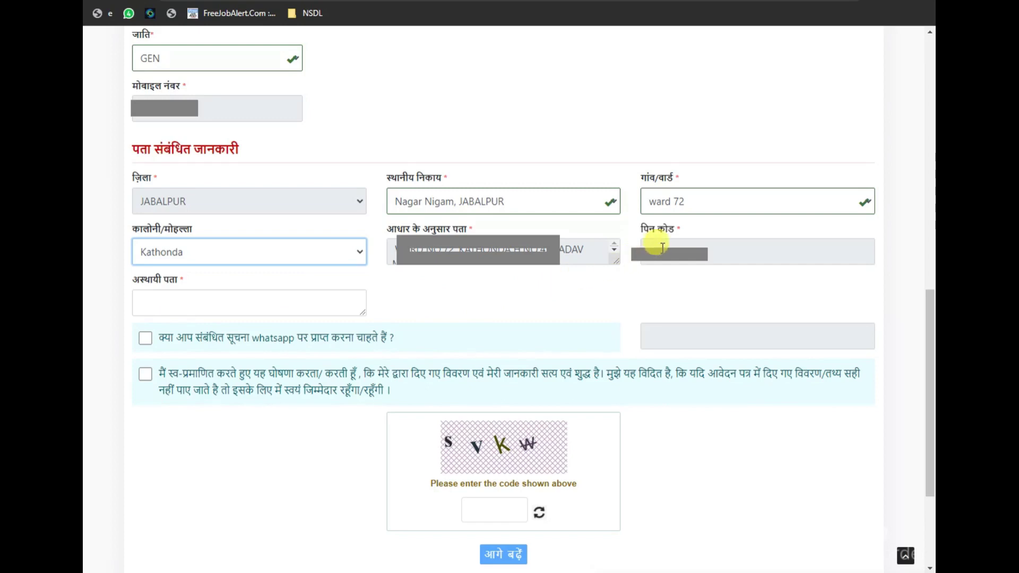
# Fill in the PIN code and select the Aadhaar address text for copying
pyautogui.click(688, 256)
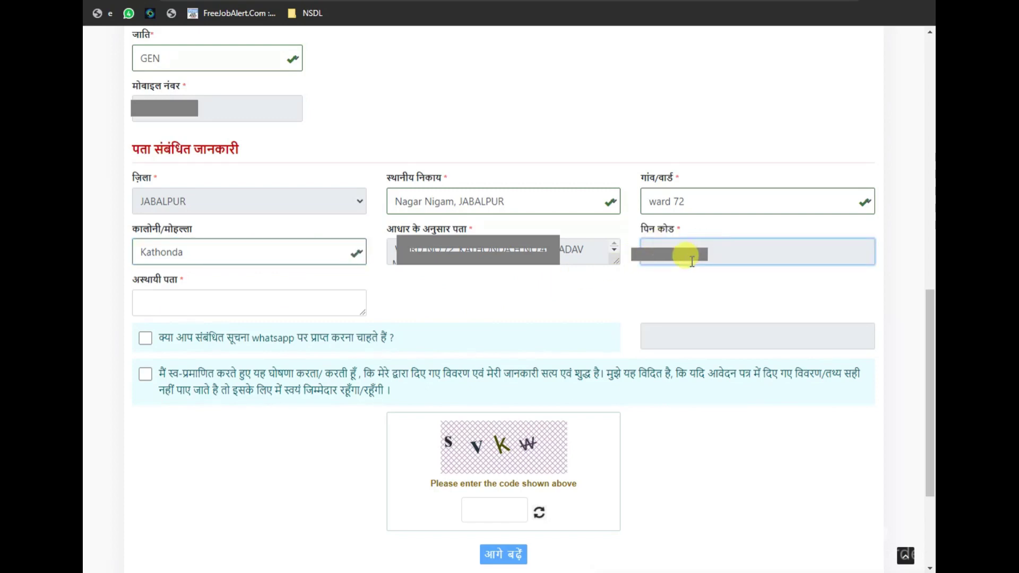
pyautogui.click(211, 301)
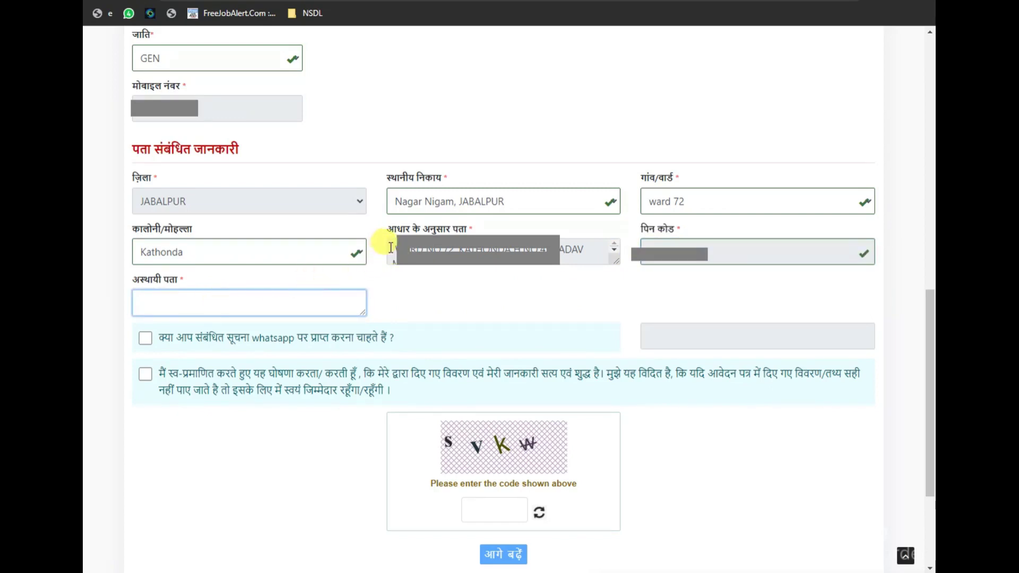
pyautogui.moveTo(391, 247); pyautogui.dragTo(557, 277)
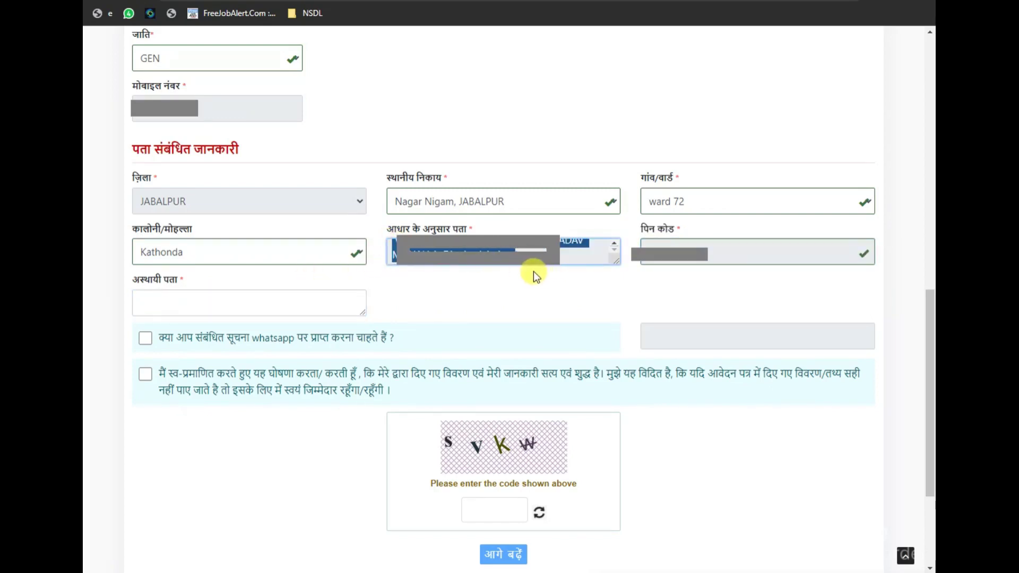
# Paste the Aadhaar address into अस्थायी पता and delete the trailing district part
pyautogui.click(185, 313)
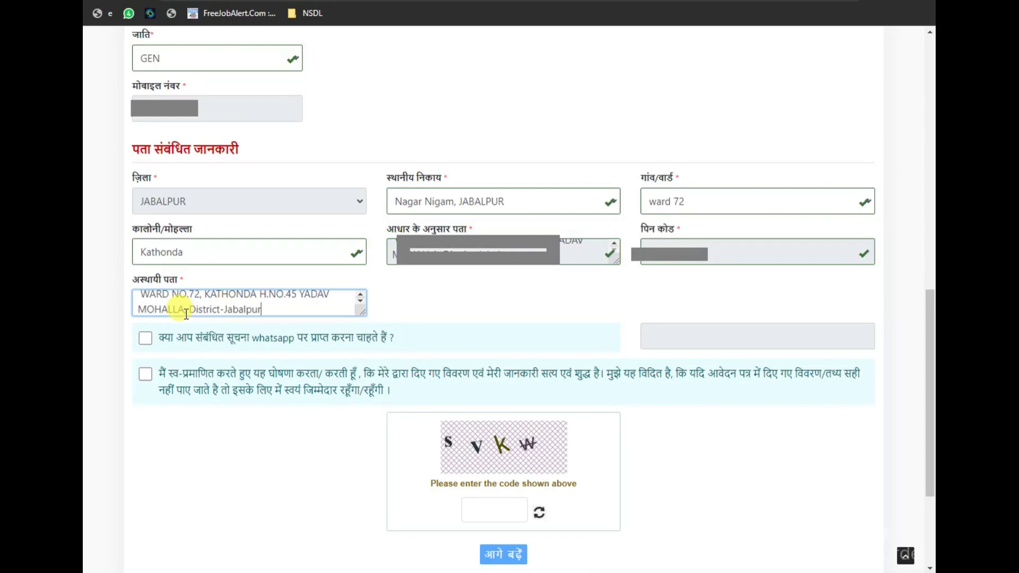
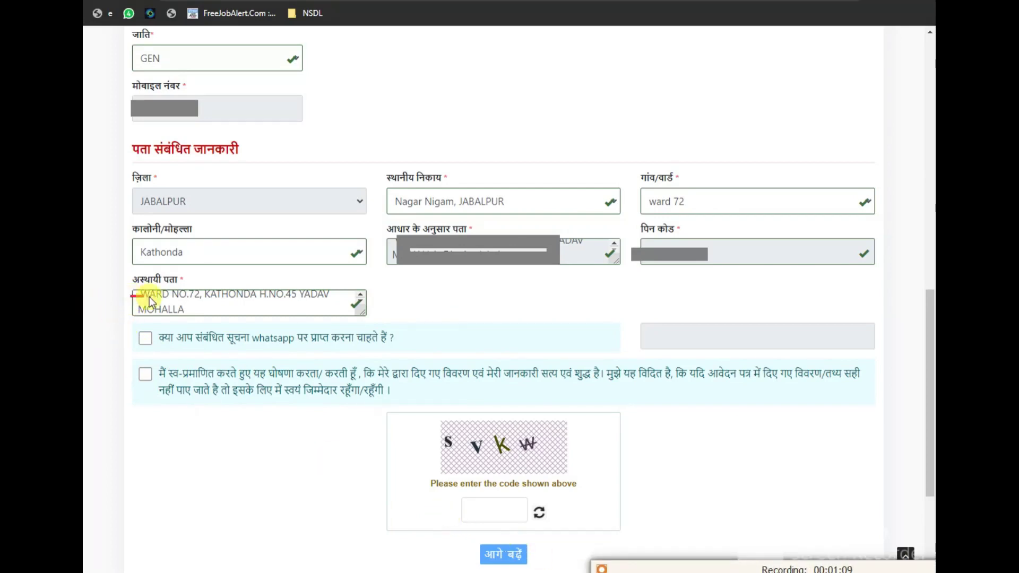
# Outline the temporary address, the WhatsApp option and the WhatsApp number entry in red
pyautogui.moveTo(136, 293); pyautogui.dragTo(332, 299)
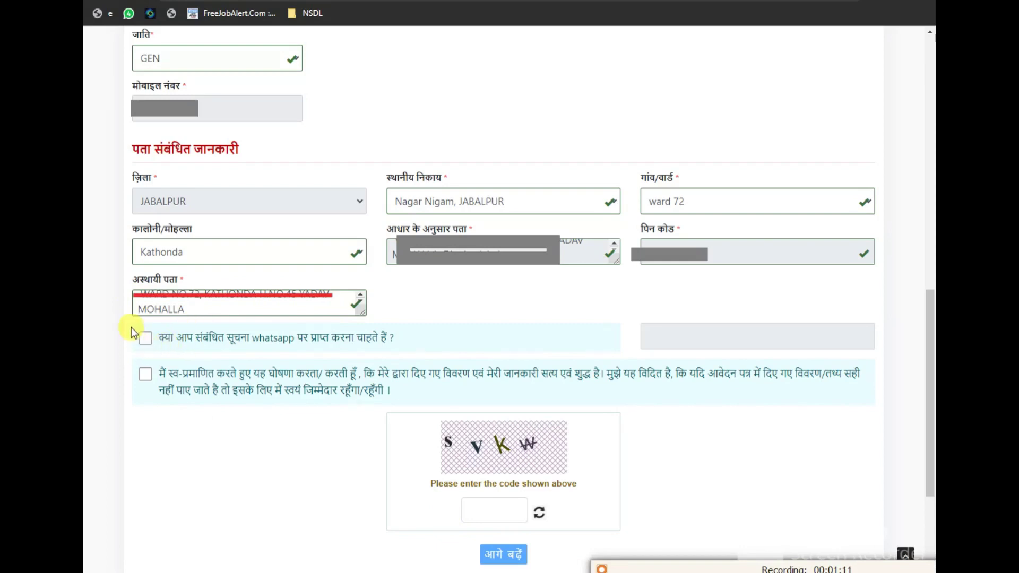
pyautogui.moveTo(143, 338); pyautogui.dragTo(164, 348)
pyautogui.moveTo(642, 326); pyautogui.dragTo(845, 351)
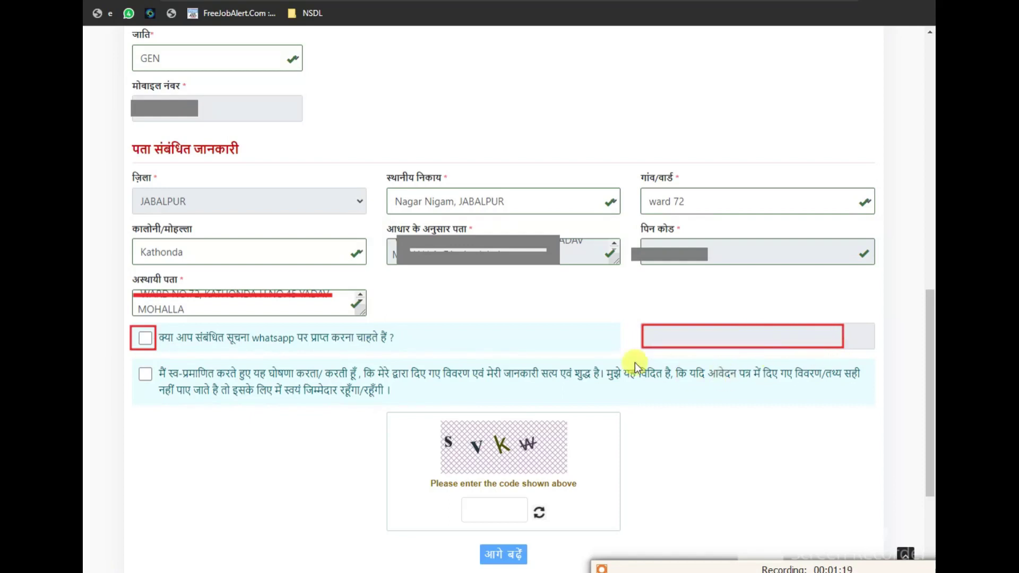
pyautogui.moveTo(643, 326); pyautogui.dragTo(846, 347)
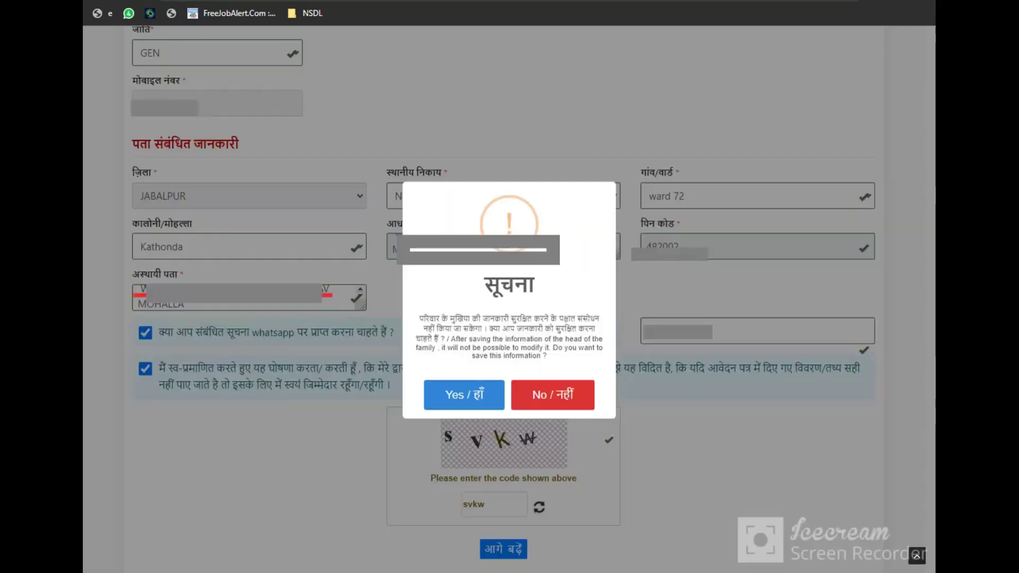
# Highlight the save warning and its Yes/No choices, then confirm with Yes
pyautogui.moveTo(574, 351); pyautogui.dragTo(617, 364)
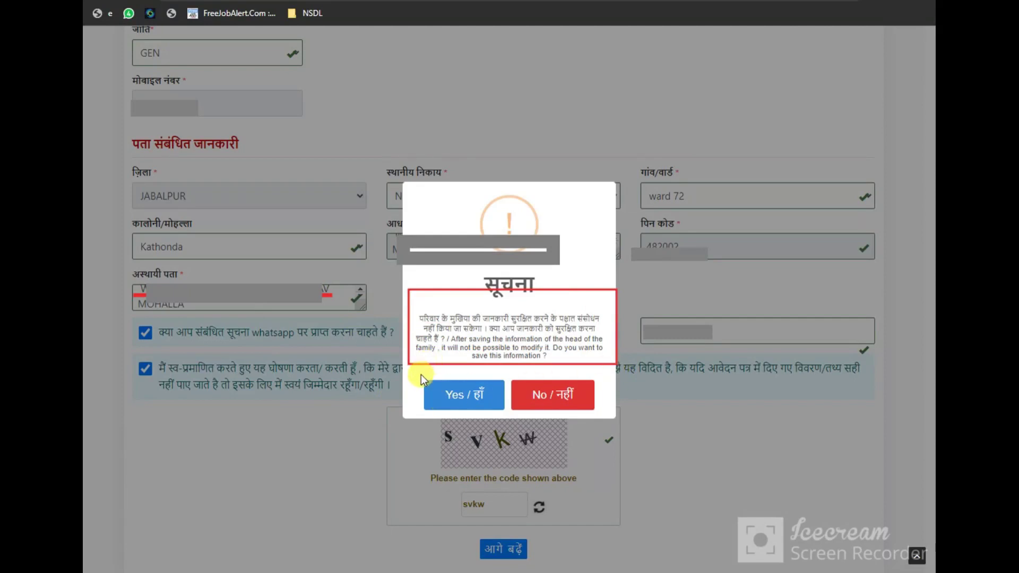
pyautogui.moveTo(420, 374); pyautogui.dragTo(506, 414)
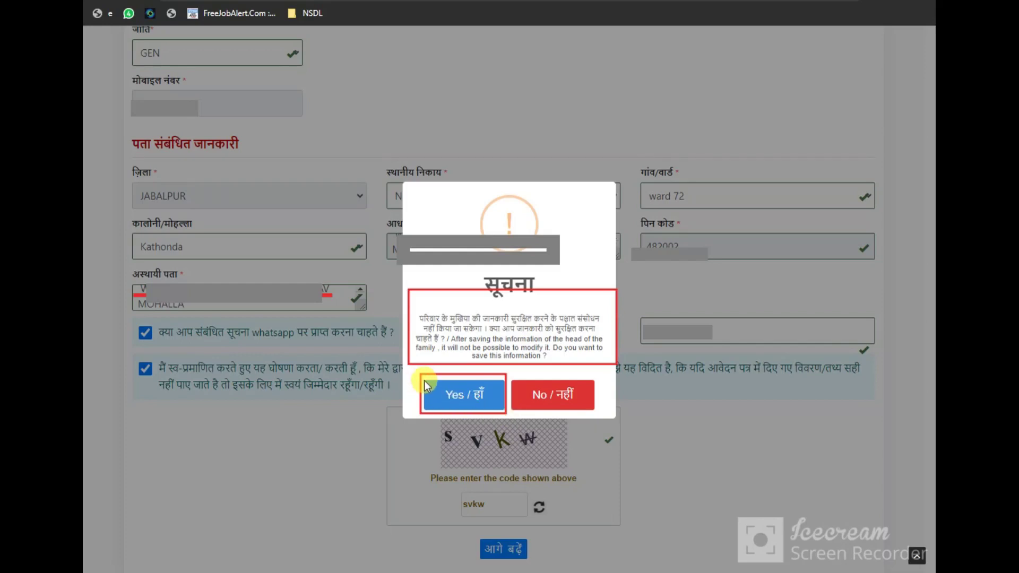
pyautogui.moveTo(513, 376); pyautogui.dragTo(600, 415)
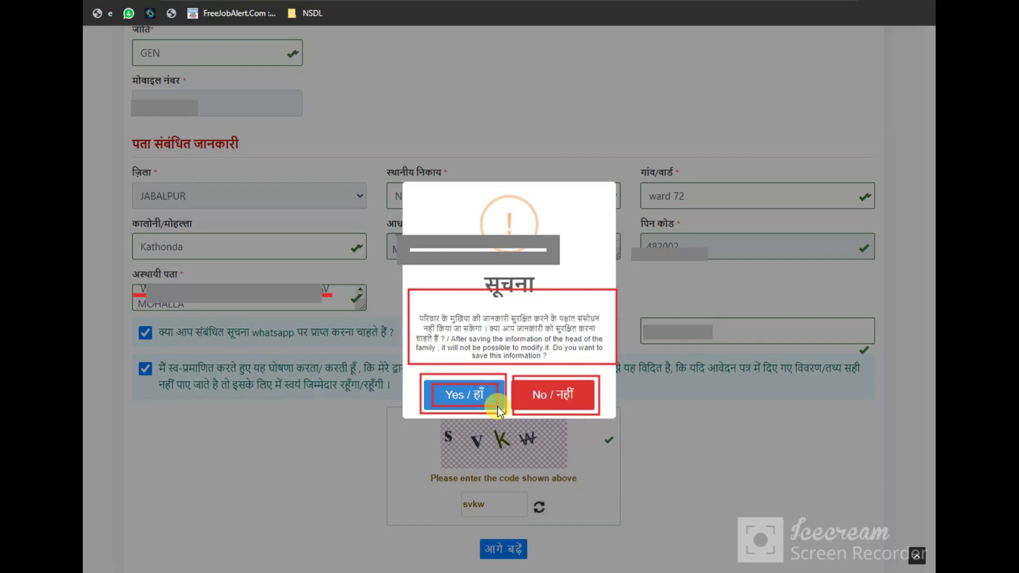
pyautogui.click(465, 394)
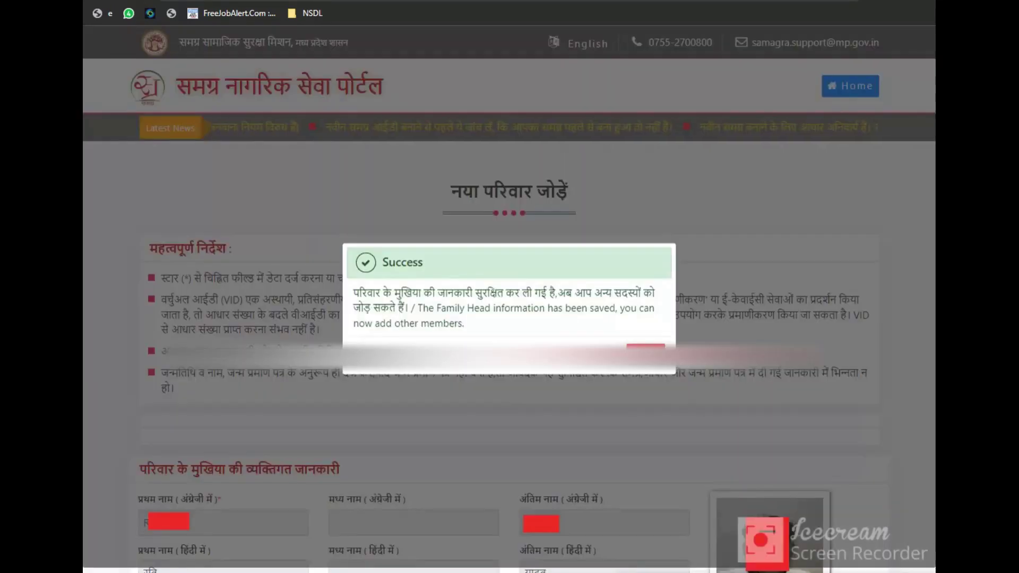
# Outline the success message, then the all-ages Aadhaar and under-5 add-member options
pyautogui.moveTo(348, 284)
pyautogui.mouseDown()
pyautogui.moveTo(499, 326)
pyautogui.moveTo(631, 329)
pyautogui.moveTo(668, 366)
pyautogui.mouseUp()
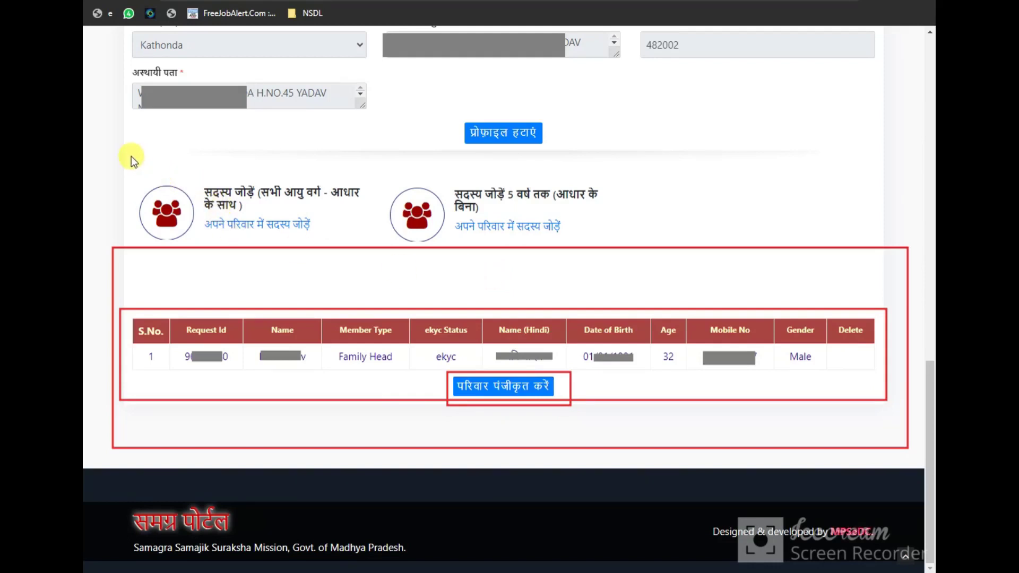
pyautogui.moveTo(131, 156)
pyautogui.mouseDown()
pyautogui.moveTo(268, 248)
pyautogui.moveTo(365, 240)
pyautogui.mouseUp()
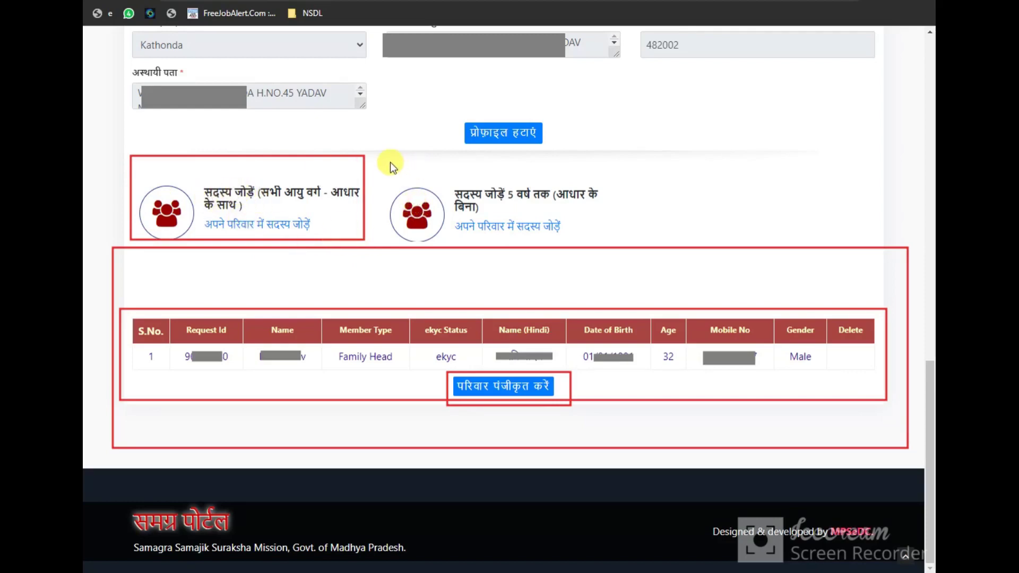
pyautogui.moveTo(391, 161)
pyautogui.mouseDown()
pyautogui.moveTo(416, 216)
pyautogui.moveTo(617, 247)
pyautogui.mouseUp()
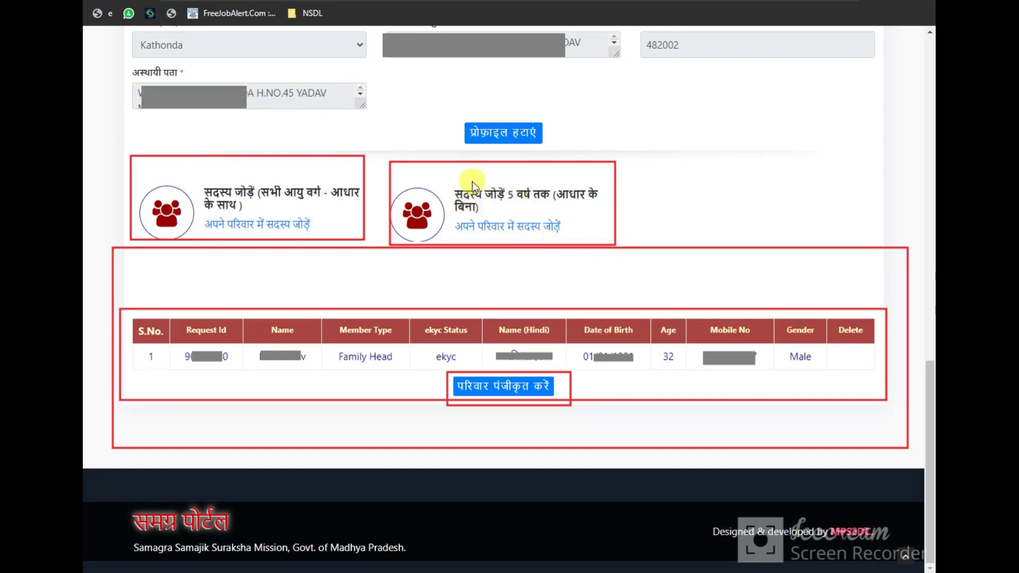
pyautogui.moveTo(464, 198)
pyautogui.mouseDown()
pyautogui.moveTo(566, 229)
pyautogui.moveTo(548, 219)
pyautogui.mouseUp()
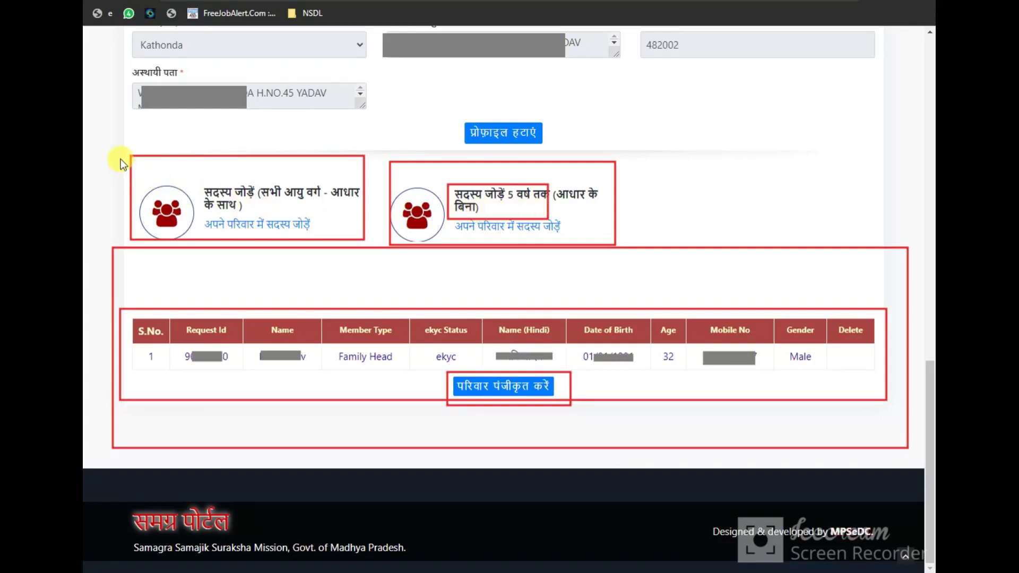
pyautogui.moveTo(120, 158)
pyautogui.mouseDown()
pyautogui.moveTo(313, 236)
pyautogui.moveTo(367, 242)
pyautogui.mouseUp()
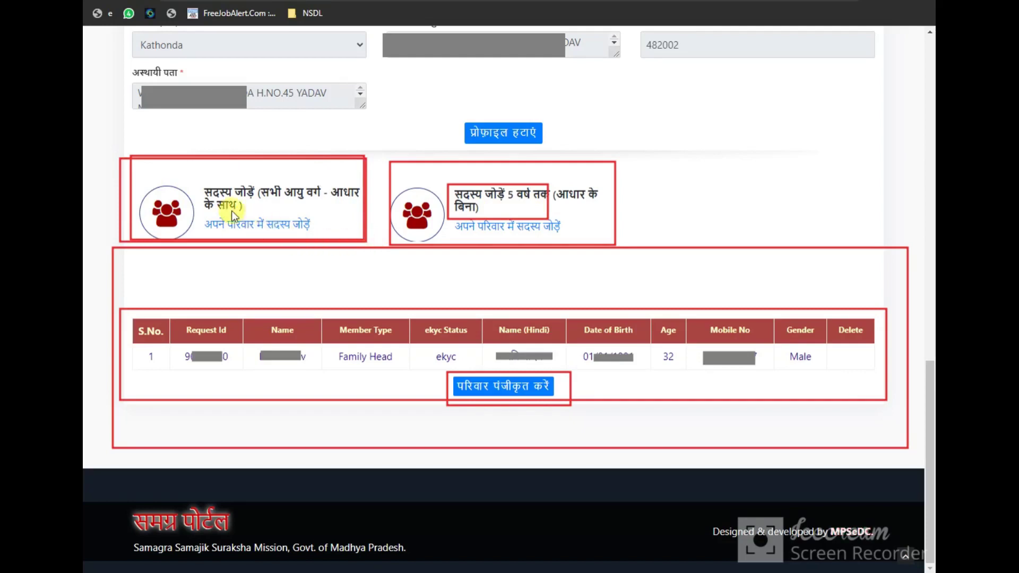
pyautogui.moveTo(185, 172); pyautogui.dragTo(338, 238)
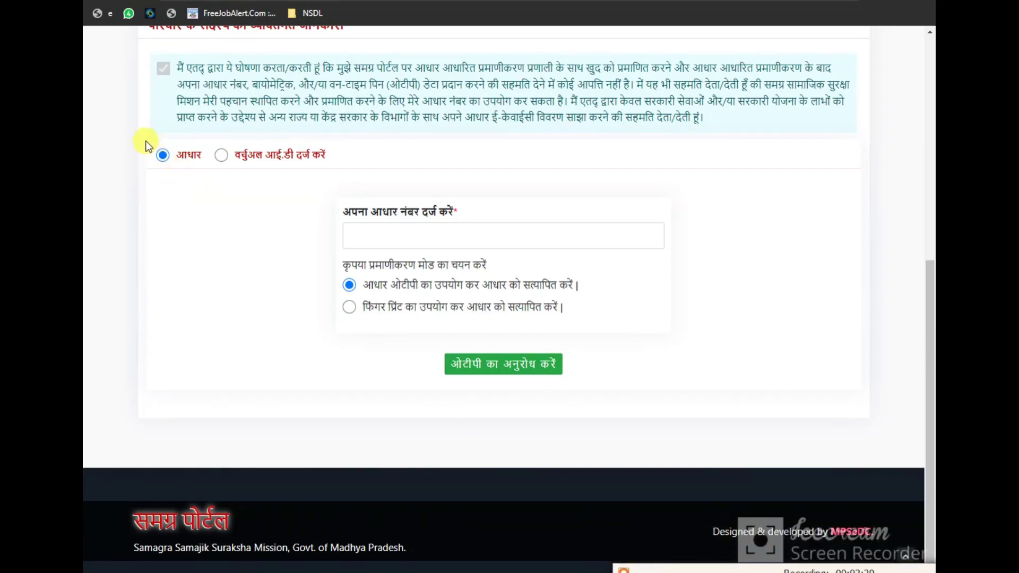
# Outline the Aadhaar number entry, the Aadhaar OTP choice and the OTP request button
pyautogui.moveTo(340, 221); pyautogui.dragTo(678, 250)
pyautogui.moveTo(330, 274); pyautogui.dragTo(374, 296)
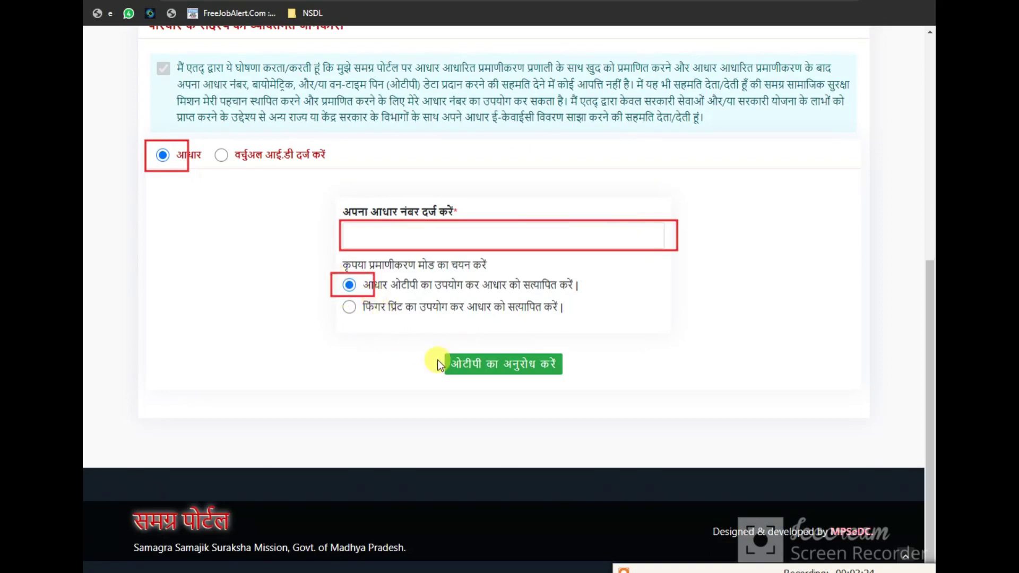
pyautogui.moveTo(443, 344); pyautogui.dragTo(572, 383)
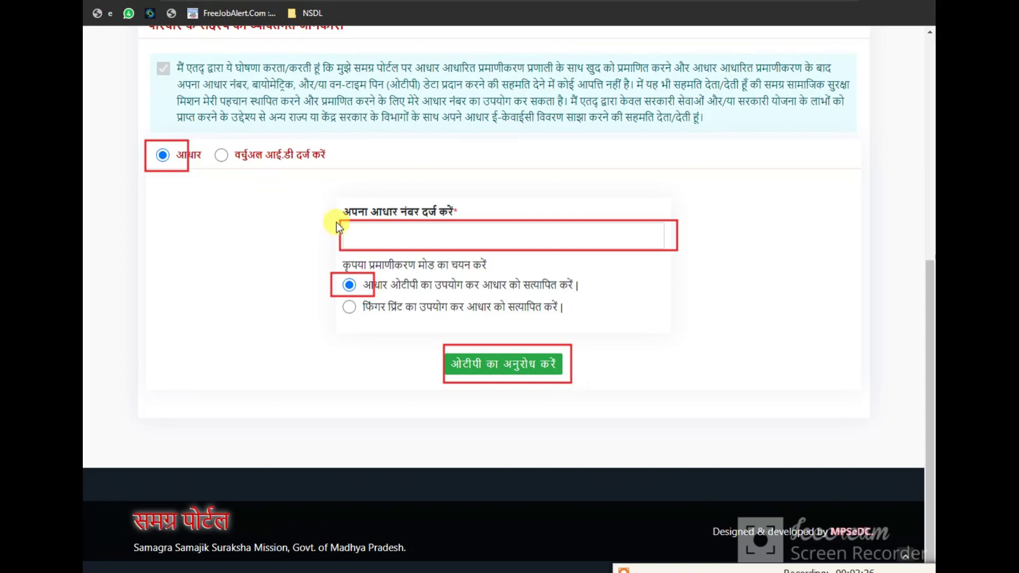
pyautogui.moveTo(336, 222); pyautogui.dragTo(665, 246)
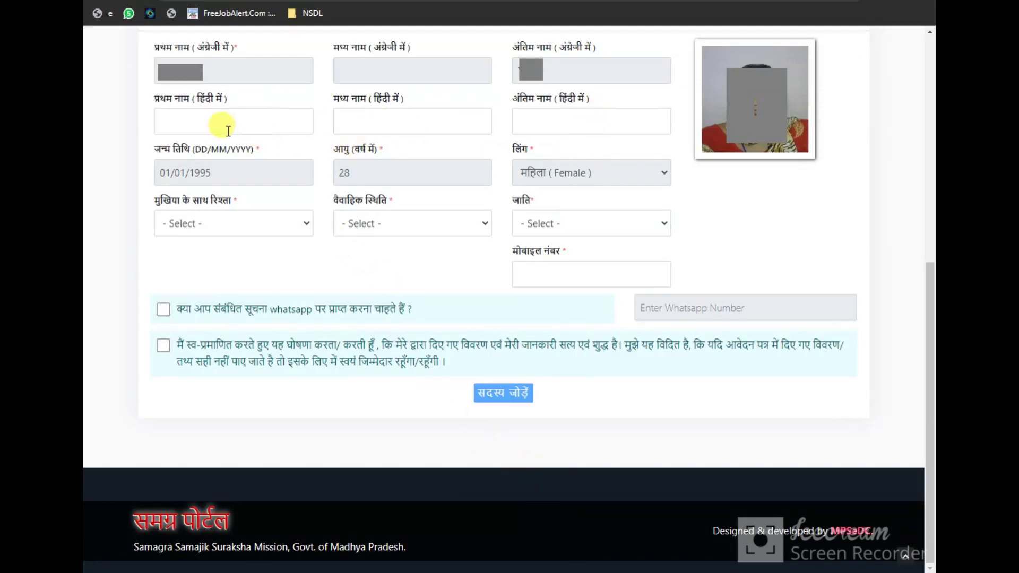
# Fill the Hindi name fields and set relationship Wife, marital status Married and caste GEN
pyautogui.click(191, 121)
pyautogui.click(424, 123)
pyautogui.click(559, 123)
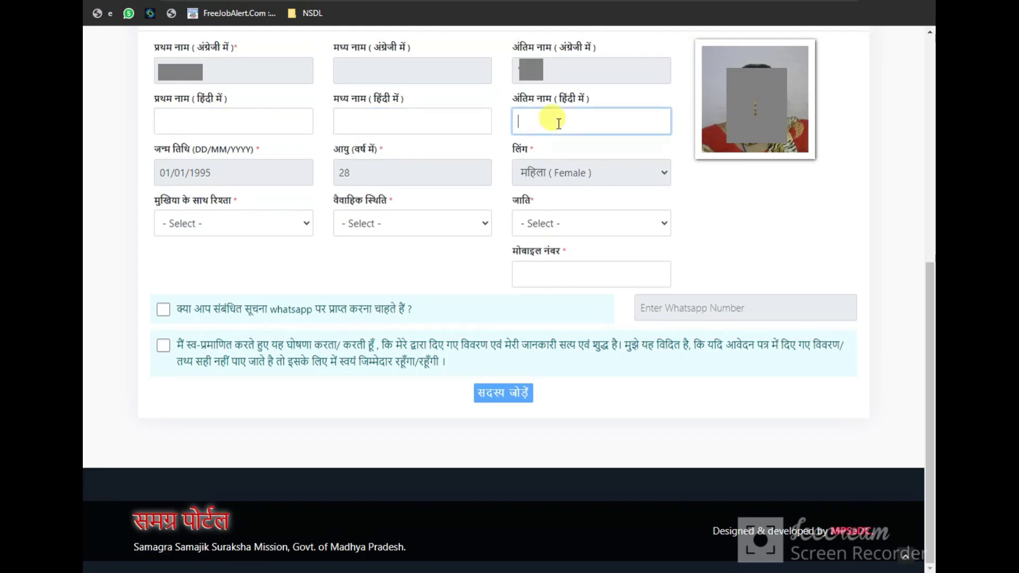
pyautogui.click(266, 224)
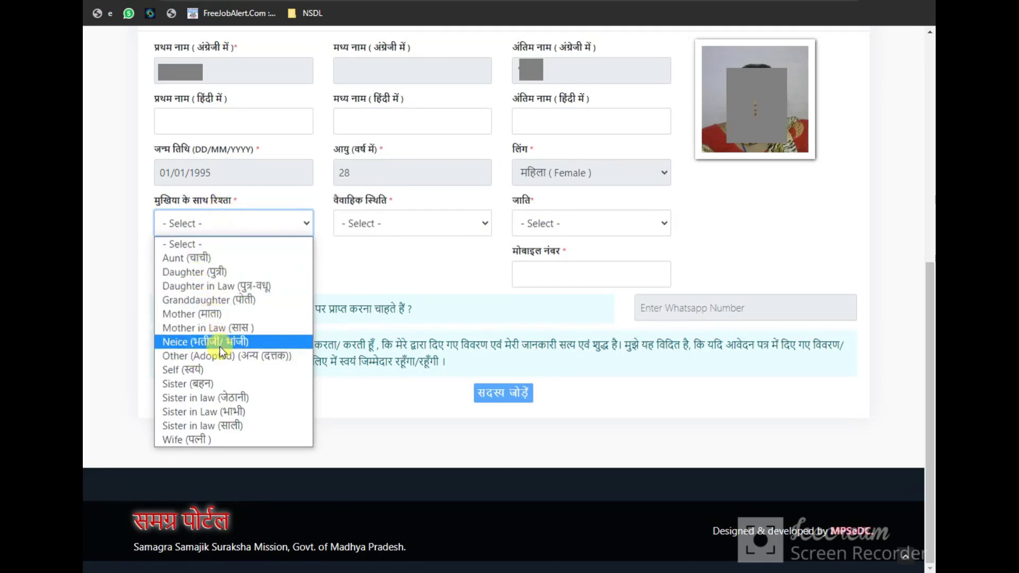
pyautogui.click(176, 440)
pyautogui.click(398, 227)
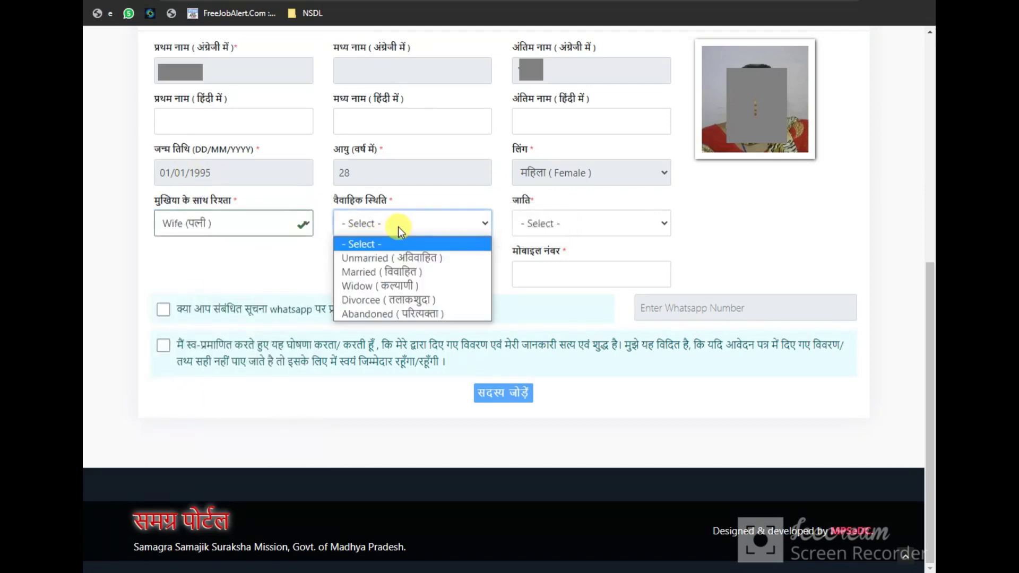
pyautogui.click(372, 259)
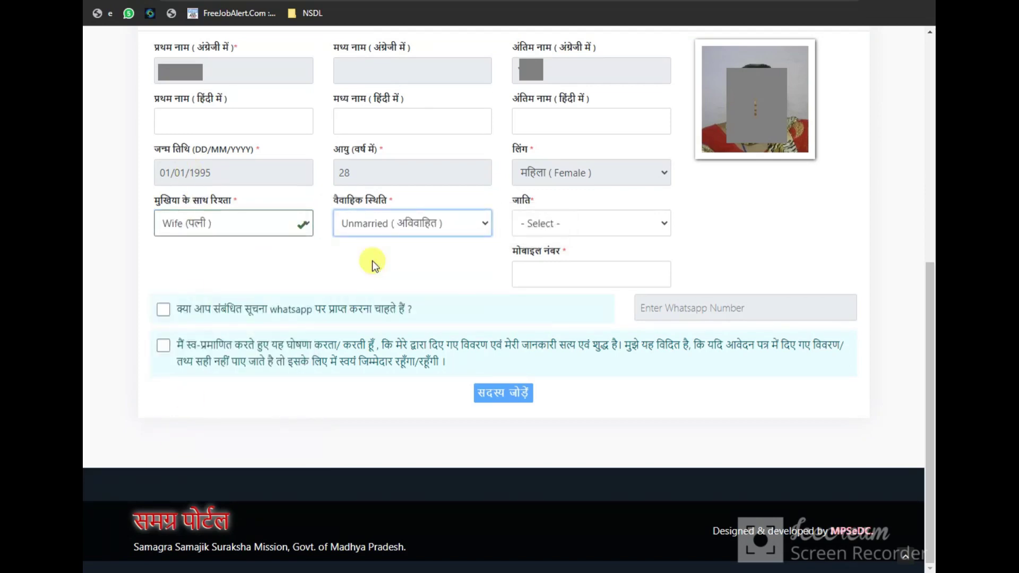
pyautogui.click(409, 222)
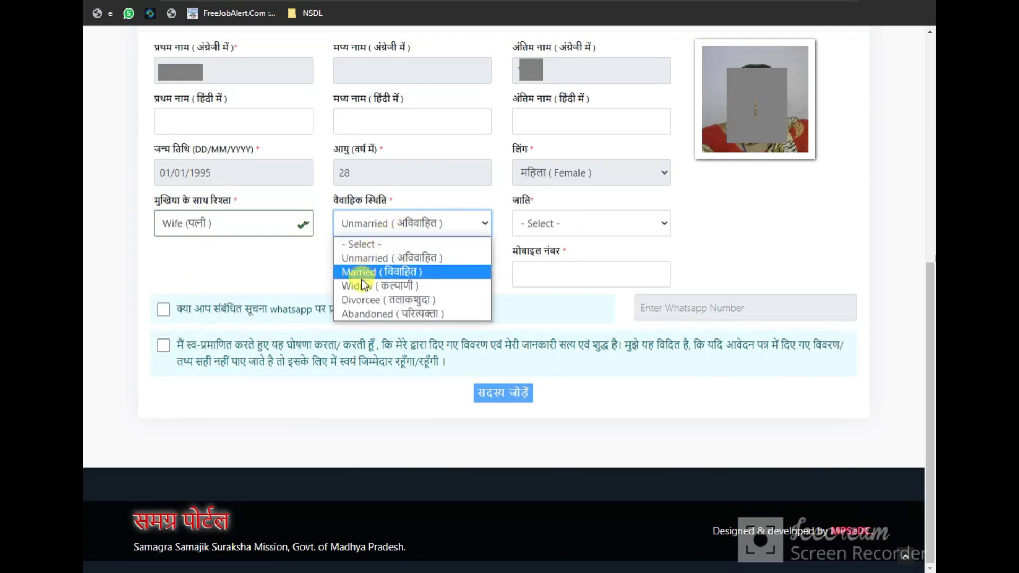
pyautogui.click(361, 273)
pyautogui.click(573, 228)
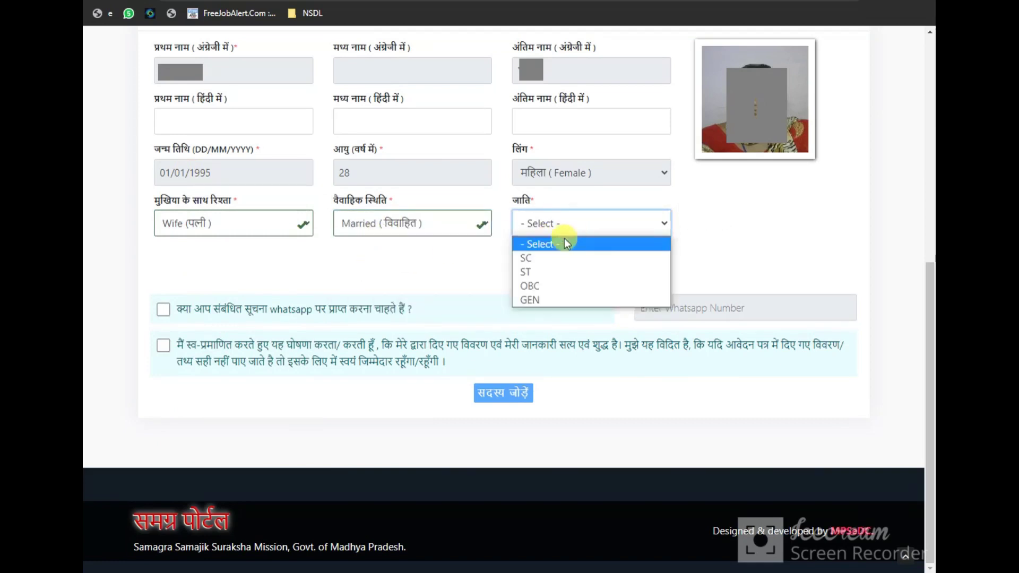
pyautogui.click(538, 300)
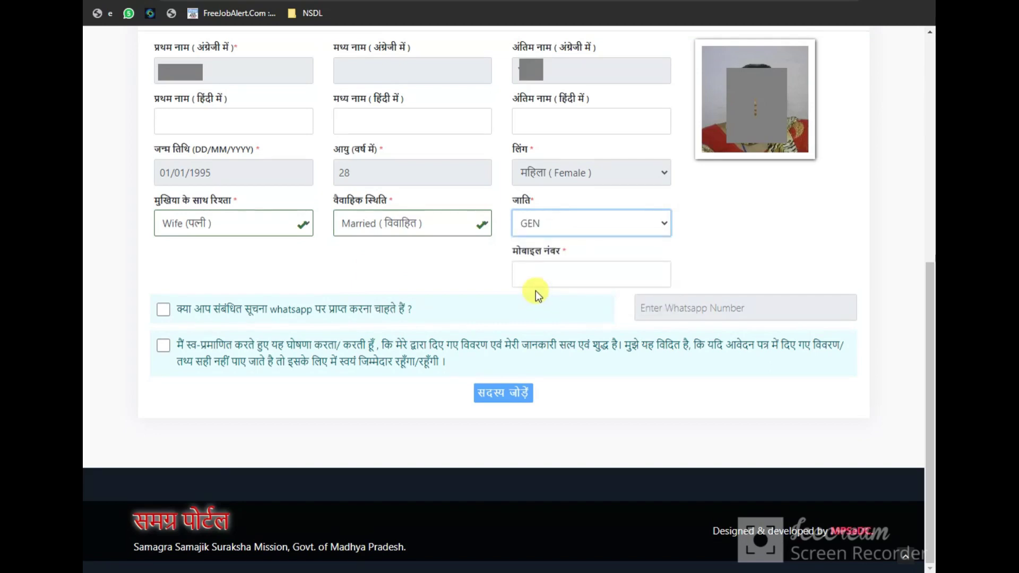
# Opt in to WhatsApp, accept the self-declaration and save the new member
pyautogui.click(529, 278)
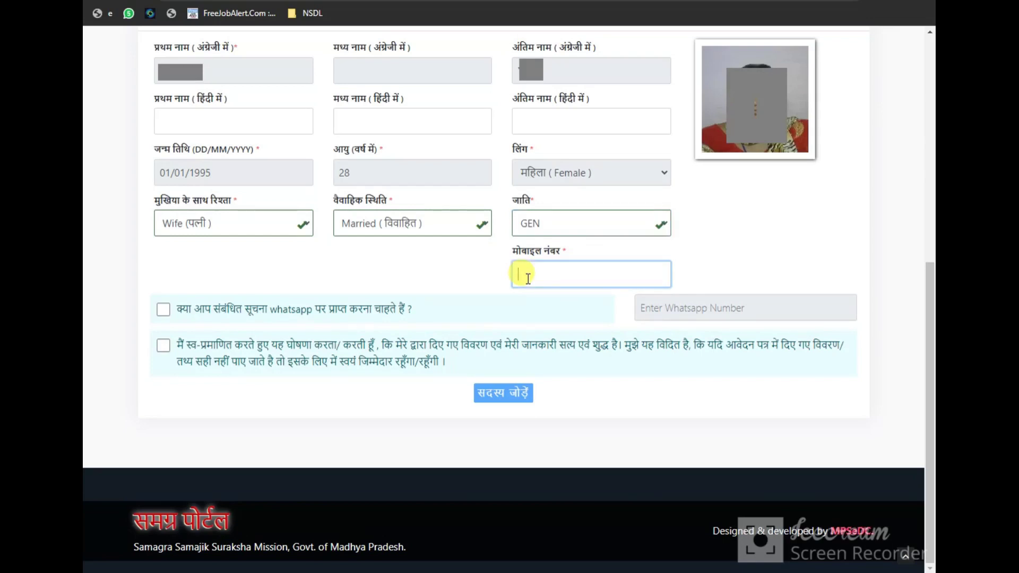
pyautogui.click(160, 309)
pyautogui.click(626, 64)
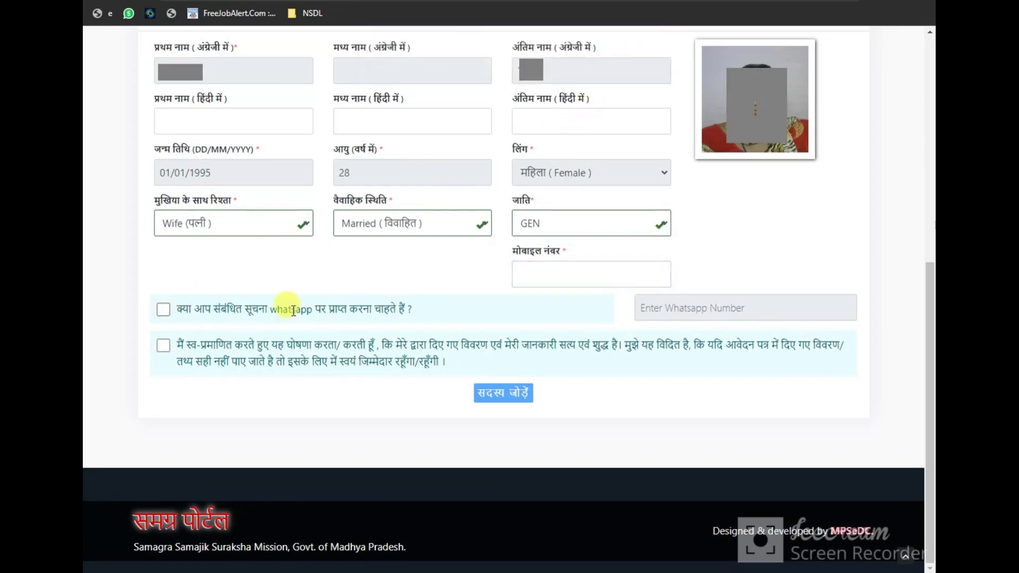
pyautogui.click(163, 346)
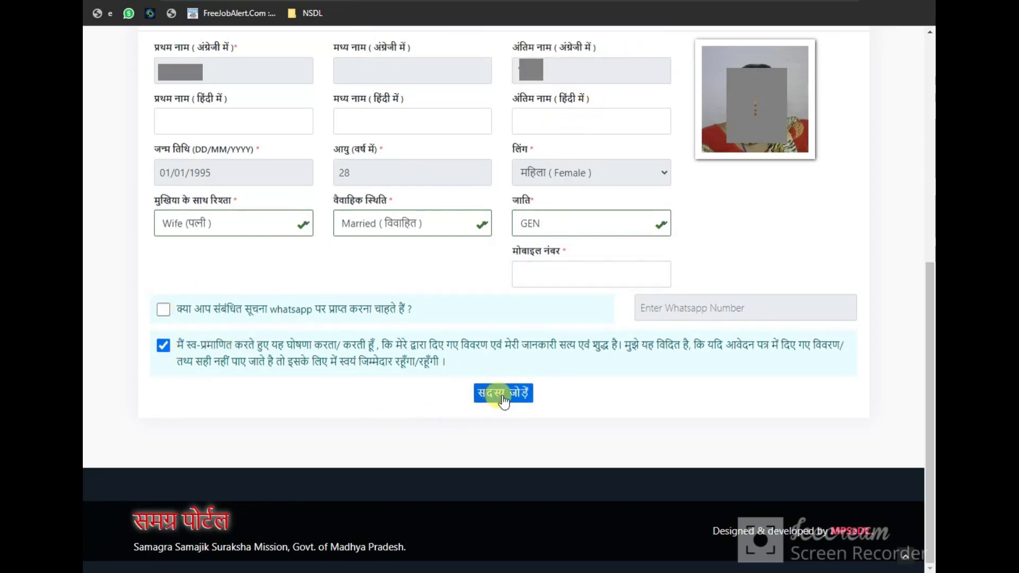
pyautogui.click(504, 397)
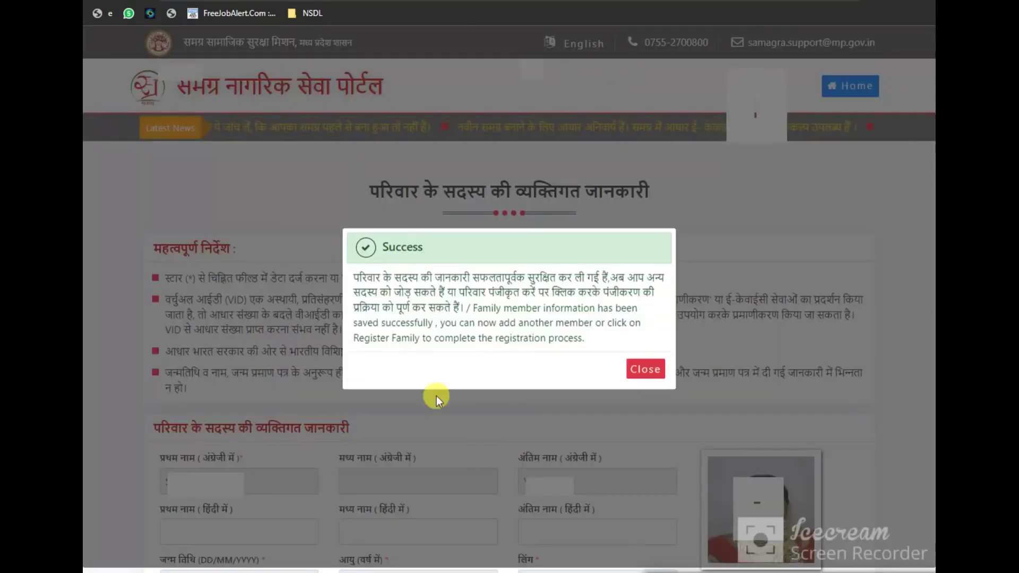
# Annotate the success dialog and the updated two-member family list with red outlines
pyautogui.moveTo(342, 221)
pyautogui.mouseDown()
pyautogui.moveTo(369, 273)
pyautogui.moveTo(551, 368)
pyautogui.moveTo(626, 355)
pyautogui.moveTo(664, 384)
pyautogui.moveTo(683, 384)
pyautogui.moveTo(672, 387)
pyautogui.mouseUp()
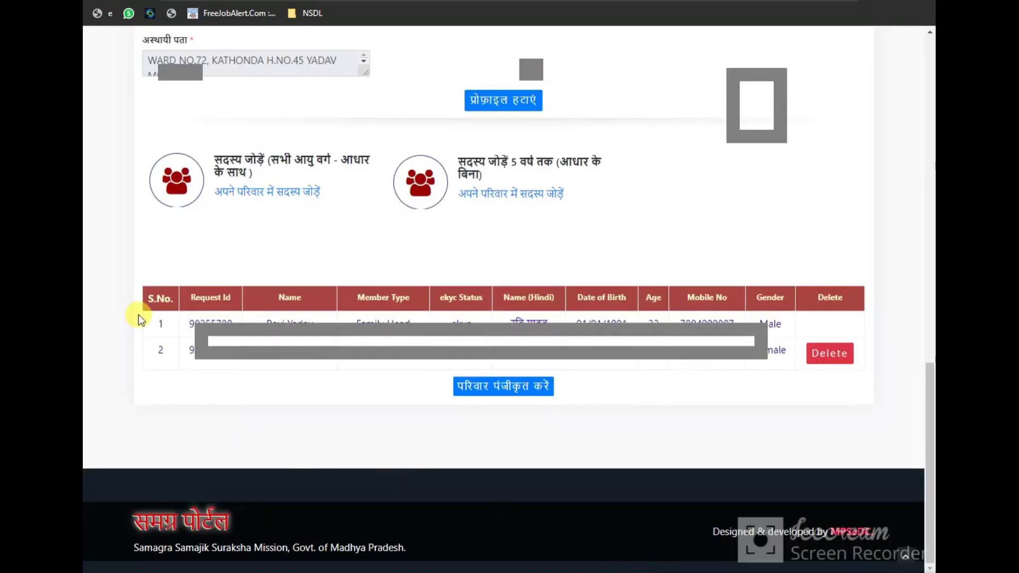
pyautogui.moveTo(140, 318)
pyautogui.mouseDown()
pyautogui.moveTo(934, 381)
pyautogui.moveTo(874, 379)
pyautogui.mouseUp()
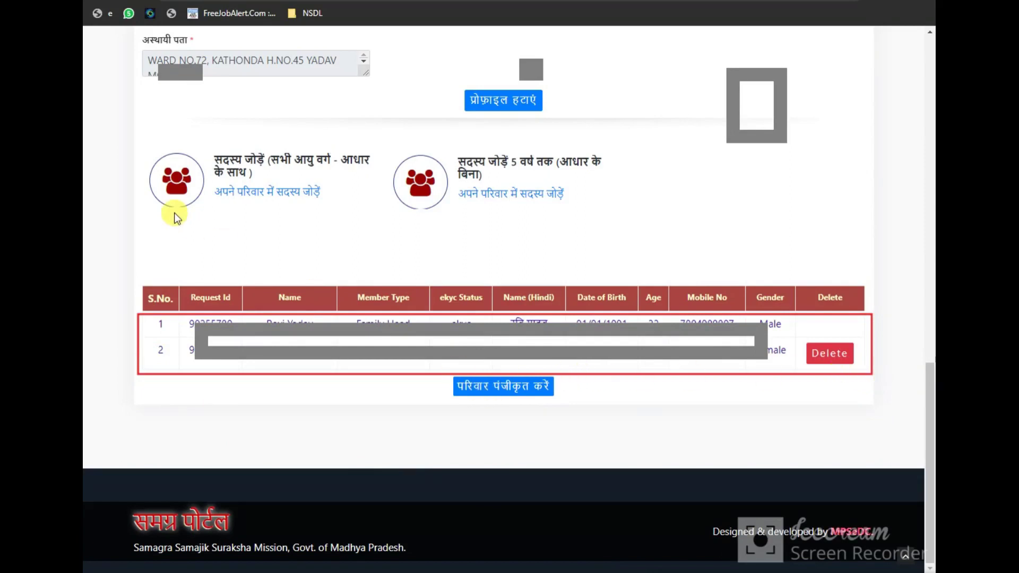
pyautogui.moveTo(446, 137)
pyautogui.mouseDown()
pyautogui.moveTo(465, 167)
pyautogui.moveTo(621, 186)
pyautogui.mouseUp()
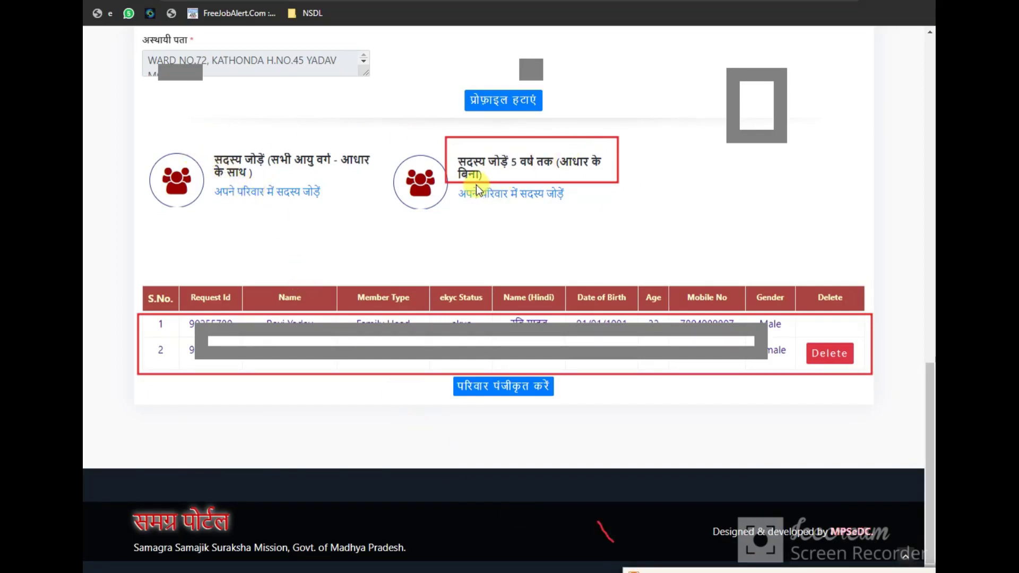
pyautogui.moveTo(204, 154)
pyautogui.mouseDown()
pyautogui.moveTo(287, 135)
pyautogui.moveTo(374, 202)
pyautogui.moveTo(182, 218)
pyautogui.moveTo(196, 132)
pyautogui.mouseUp()
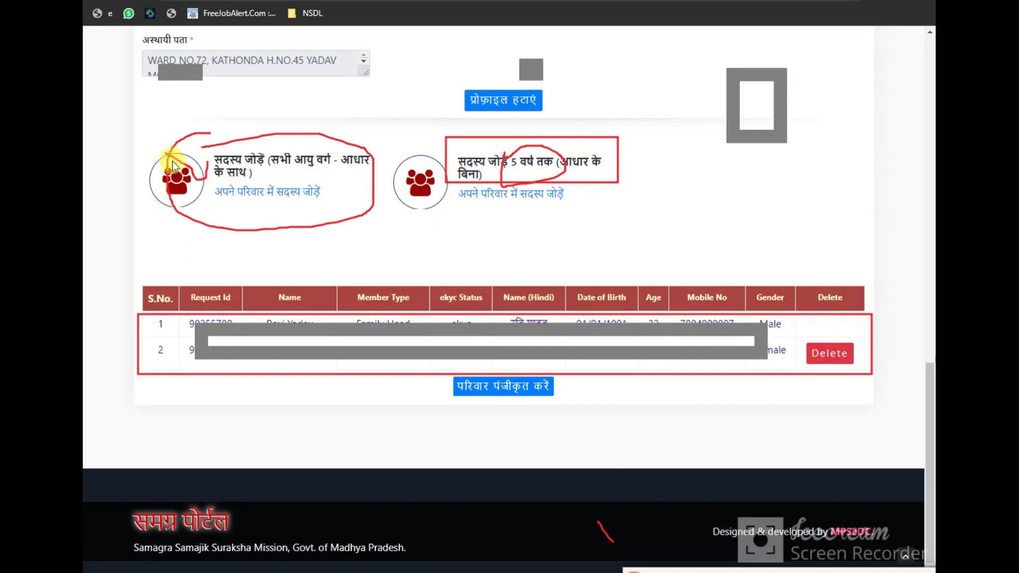
pyautogui.moveTo(175, 167)
pyautogui.mouseDown()
pyautogui.moveTo(210, 159)
pyautogui.moveTo(183, 165)
pyautogui.moveTo(170, 136)
pyautogui.mouseUp()
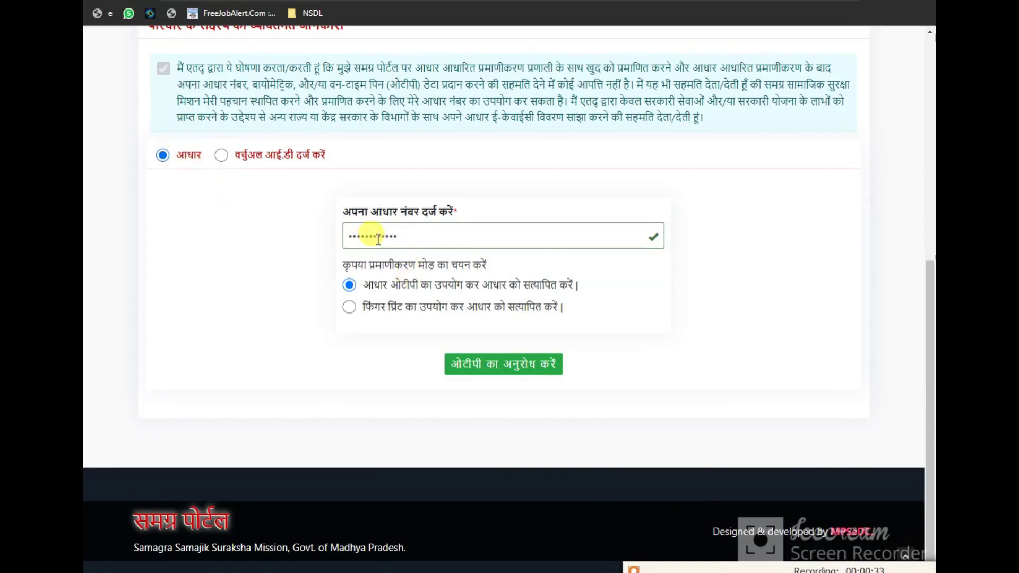
# Request an Aadhaar OTP for the third member, enter it and verify the Aadhaar
pyautogui.moveTo(374, 237); pyautogui.dragTo(405, 237)
pyautogui.click(355, 287)
pyautogui.click(511, 369)
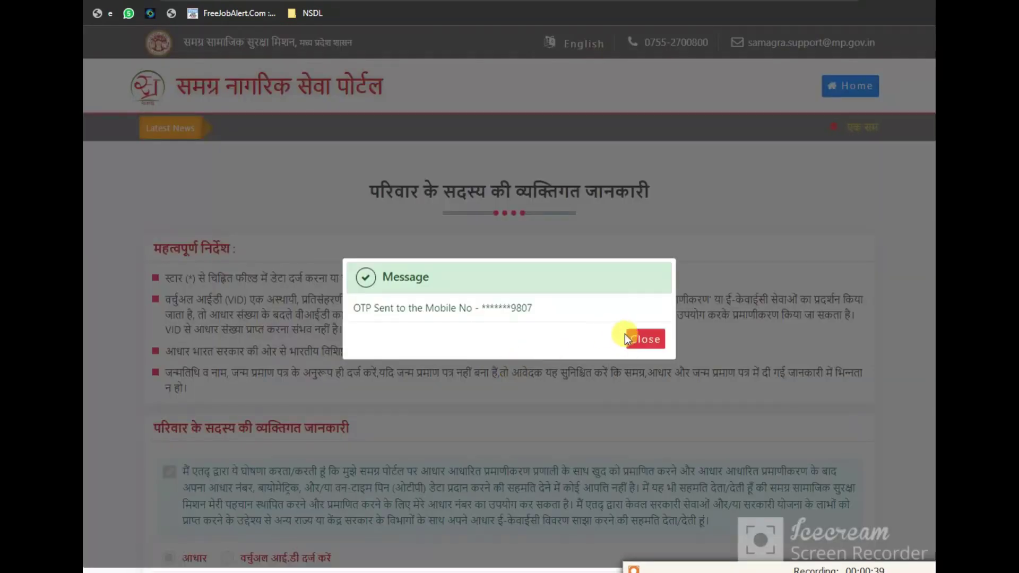
pyautogui.click(633, 338)
pyautogui.scroll(-8, 478, 342)
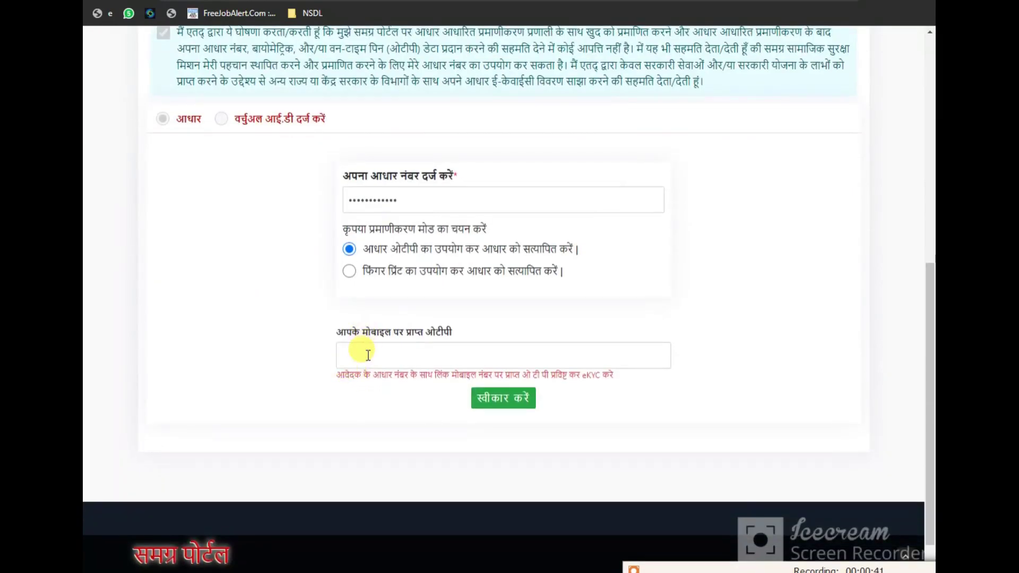
pyautogui.click(357, 357)
pyautogui.click(607, 403)
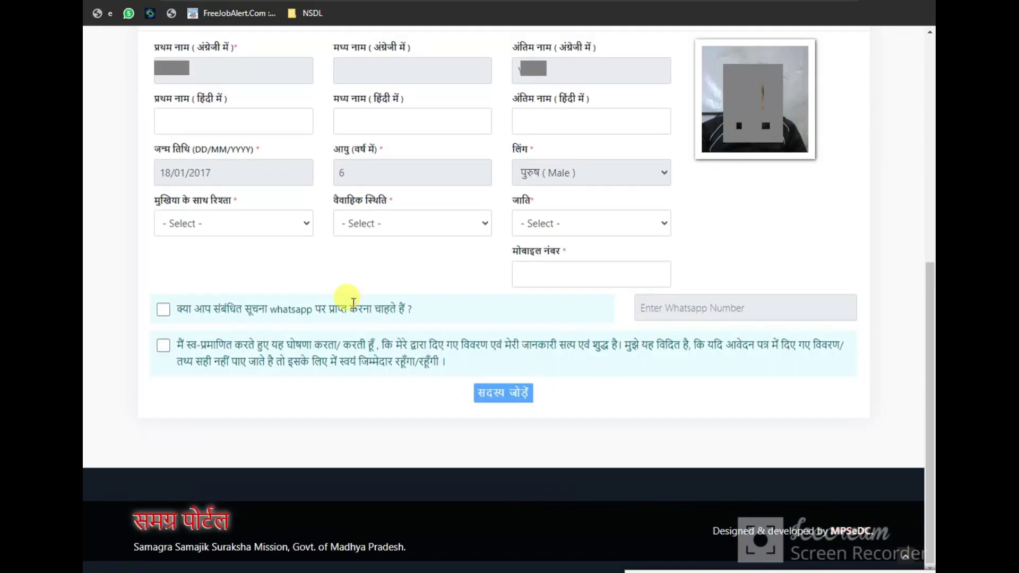
# Fill the Hindi name fields and set relationship Son, marital status Unmarried and caste GEN
pyautogui.click(172, 120)
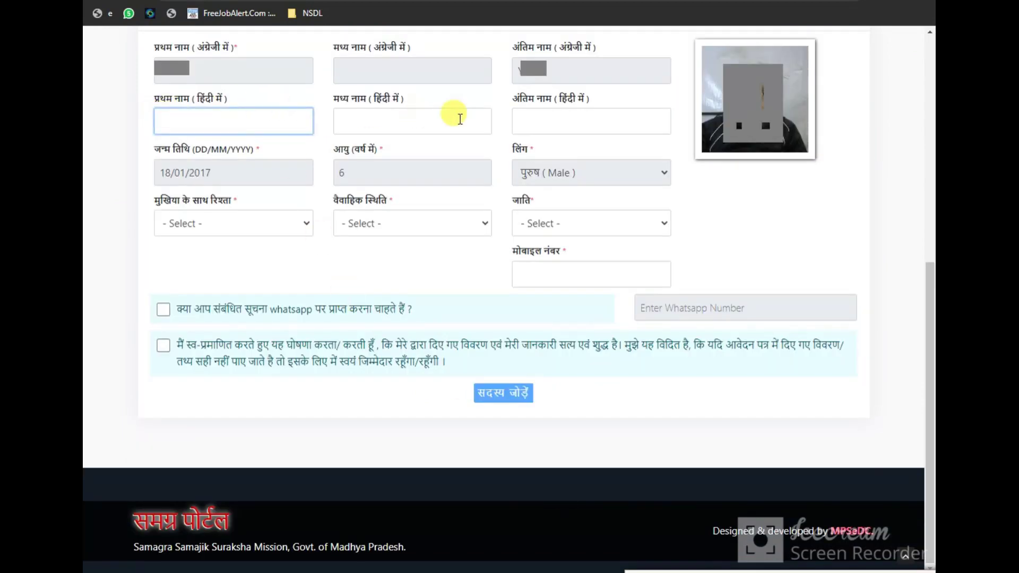
pyautogui.click(590, 113)
pyautogui.click(288, 223)
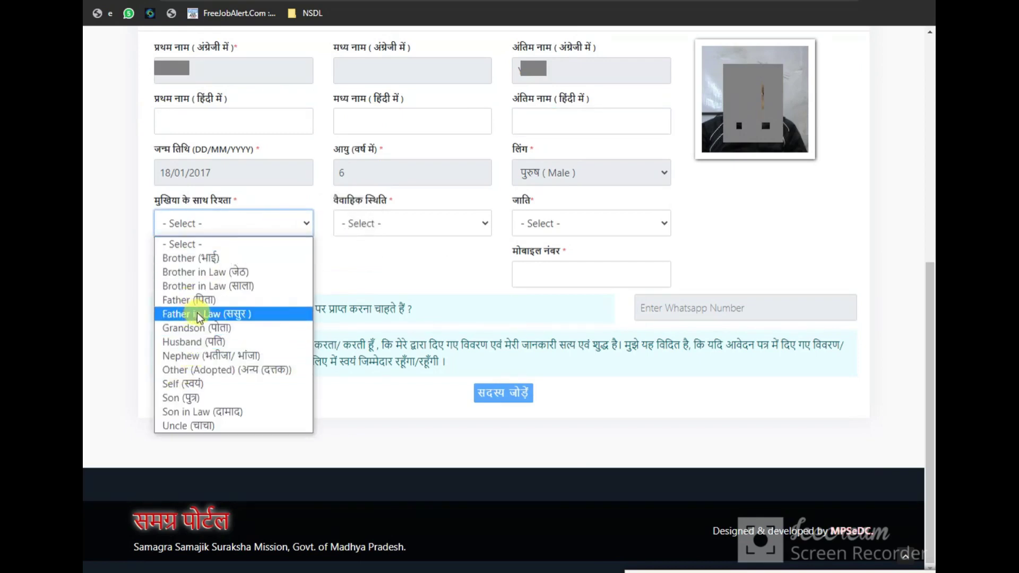
pyautogui.click(180, 399)
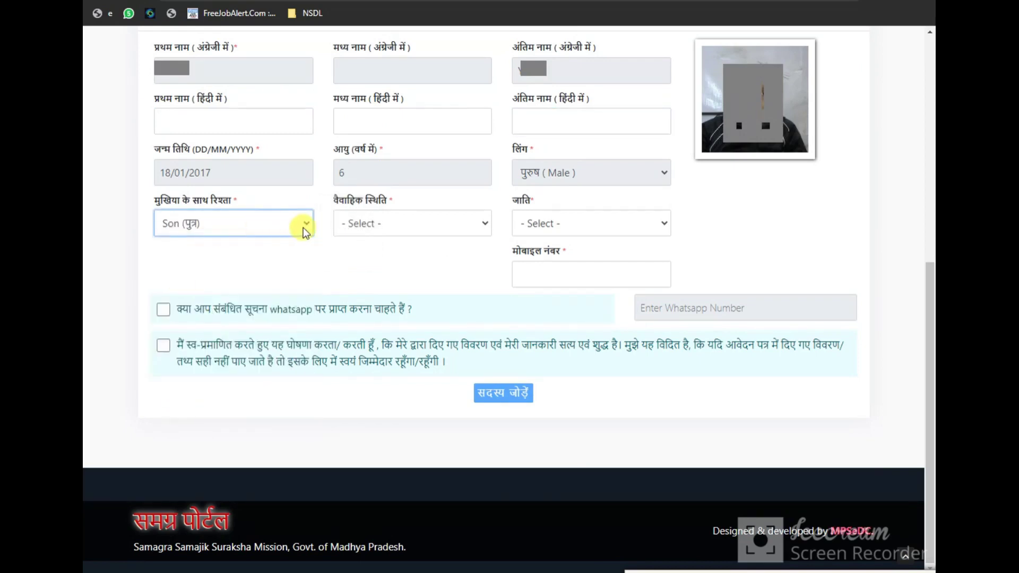
pyautogui.click(358, 227)
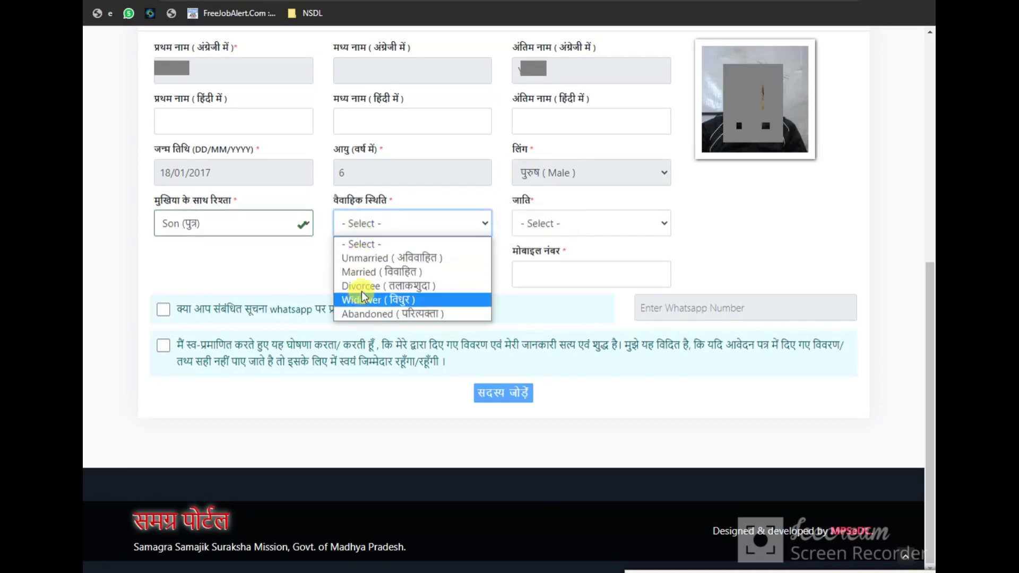
pyautogui.click(370, 260)
pyautogui.click(541, 225)
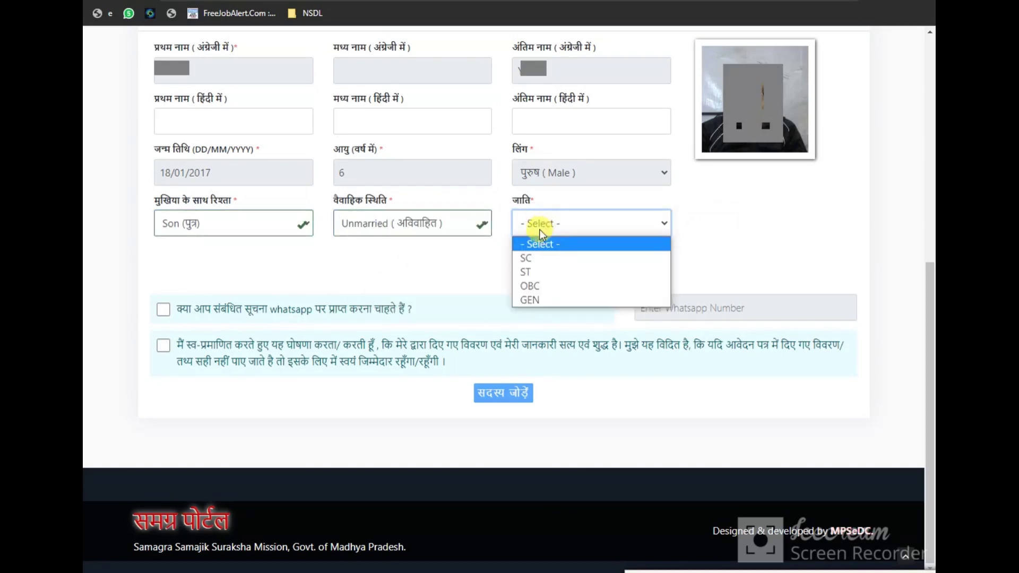
pyautogui.click(528, 298)
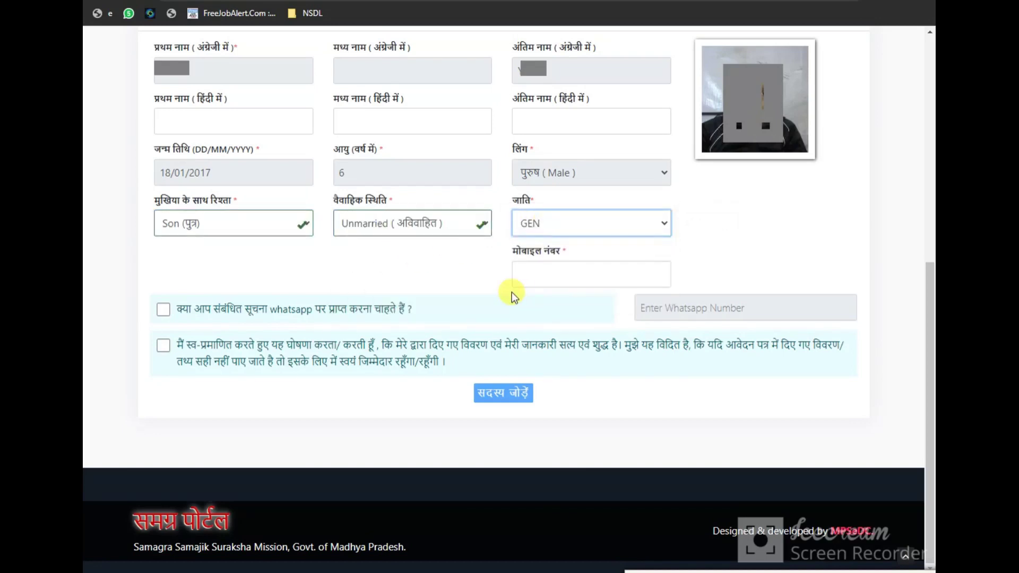
# Leave the mobile number empty, accept the self-declaration and add the son
pyautogui.click(541, 276)
pyautogui.click(340, 289)
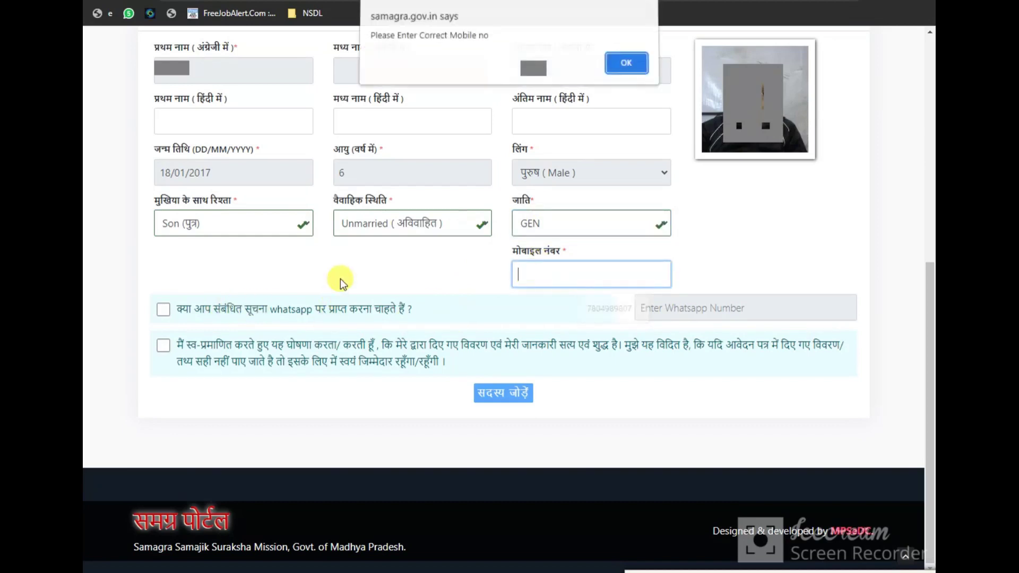
pyautogui.click(625, 66)
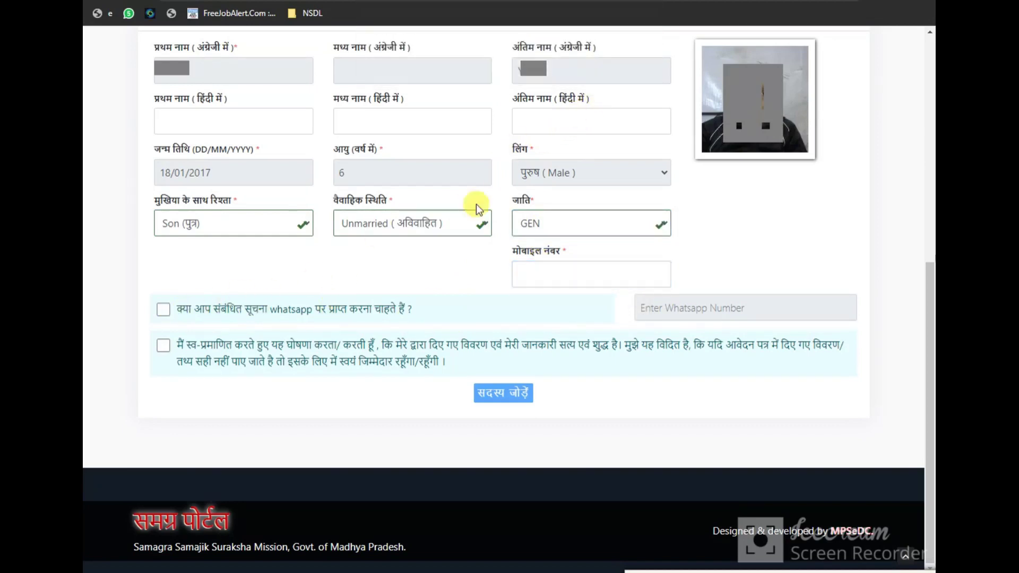
pyautogui.click(161, 348)
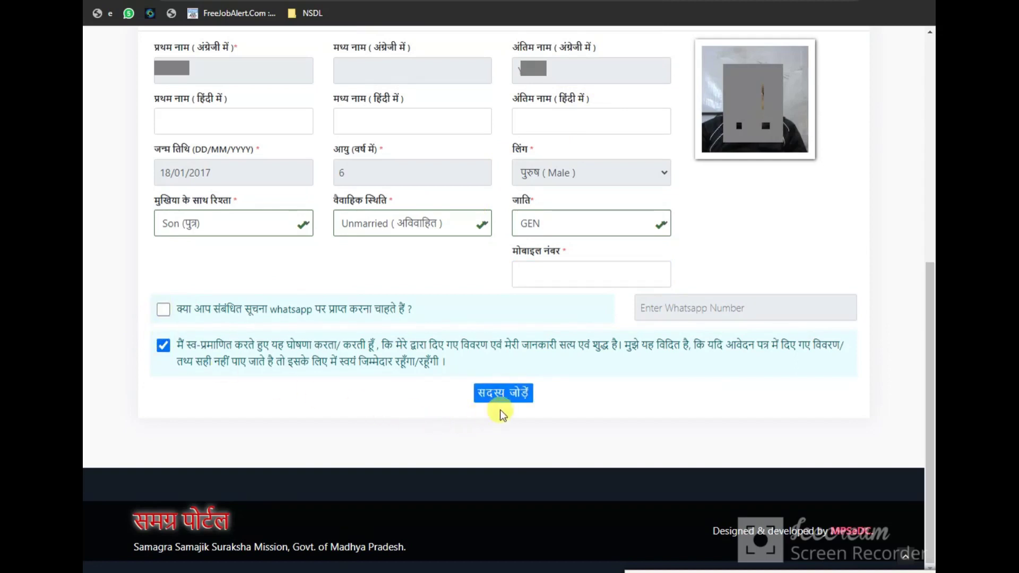
pyautogui.click(526, 398)
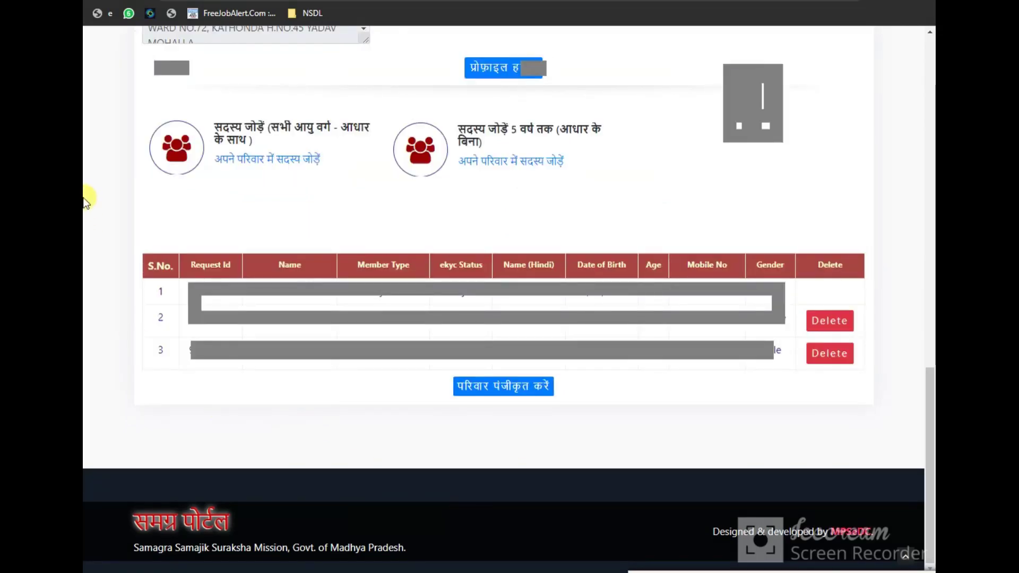
pyautogui.moveTo(123, 227)
pyautogui.mouseDown()
pyautogui.moveTo(881, 400)
pyautogui.moveTo(899, 421)
pyautogui.moveTo(884, 427)
pyautogui.mouseUp()
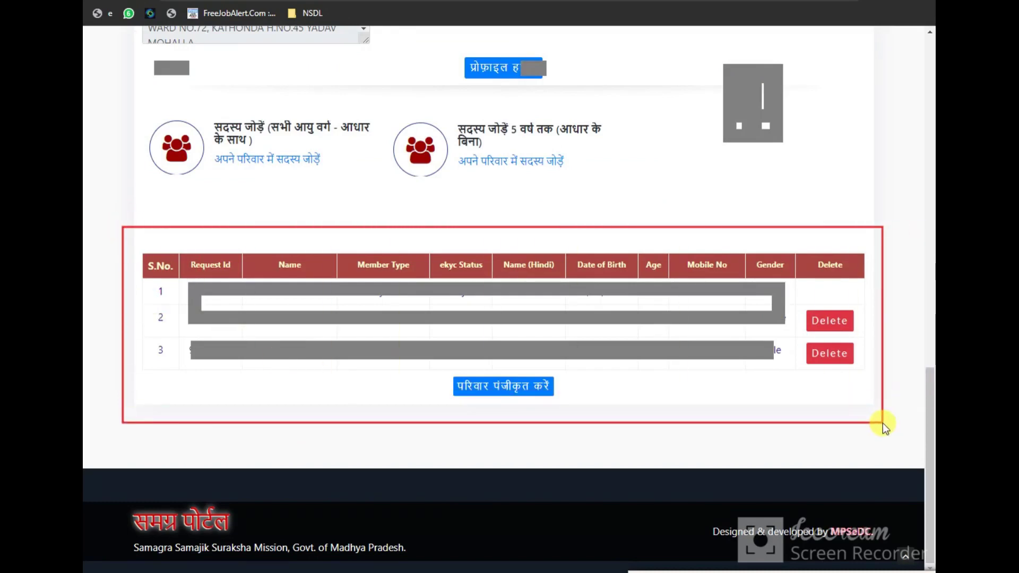
pyautogui.moveTo(143, 281); pyautogui.dragTo(175, 373)
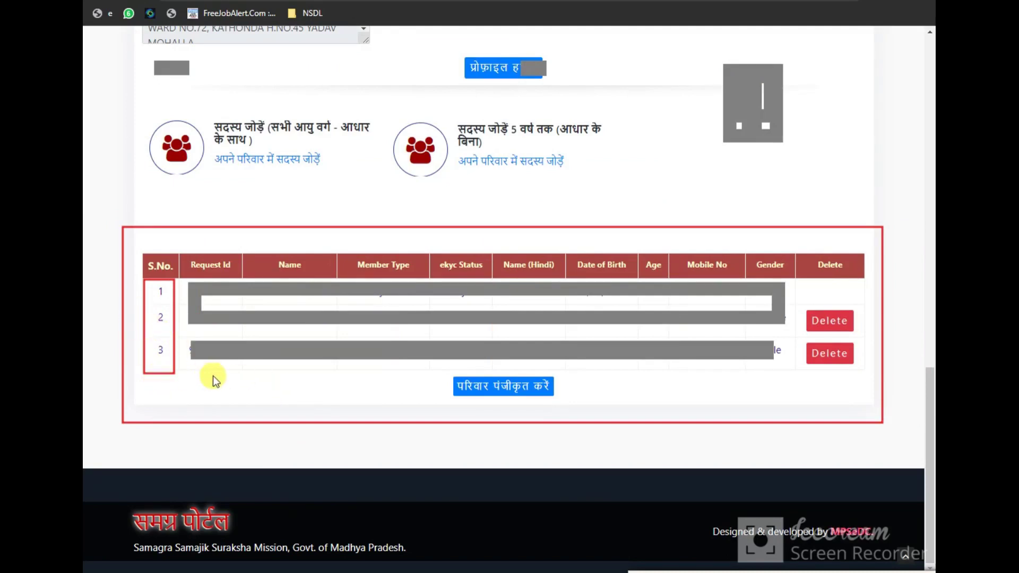
pyautogui.moveTo(437, 367); pyautogui.dragTo(574, 407)
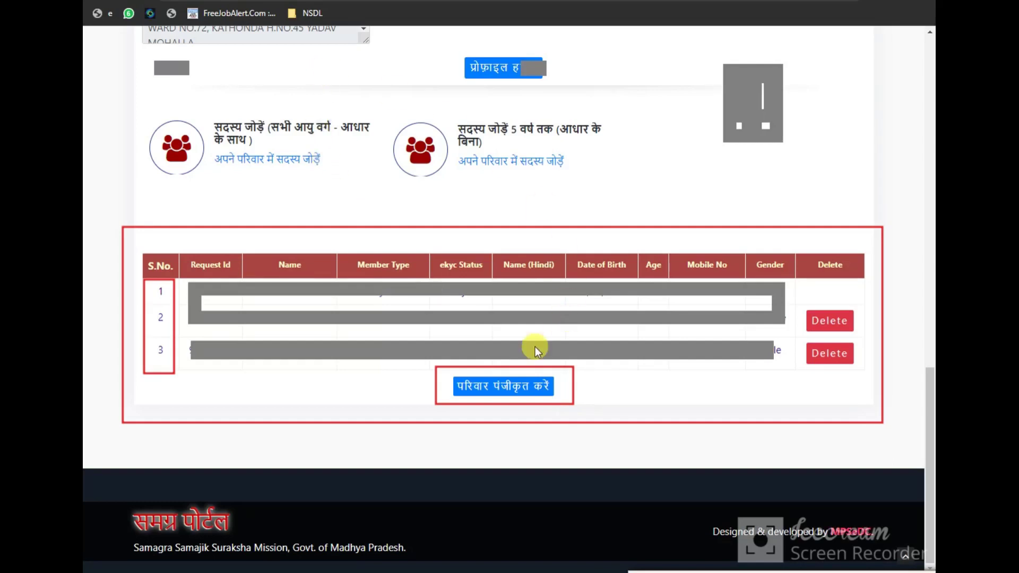
pyautogui.moveTo(447, 371); pyautogui.dragTo(562, 402)
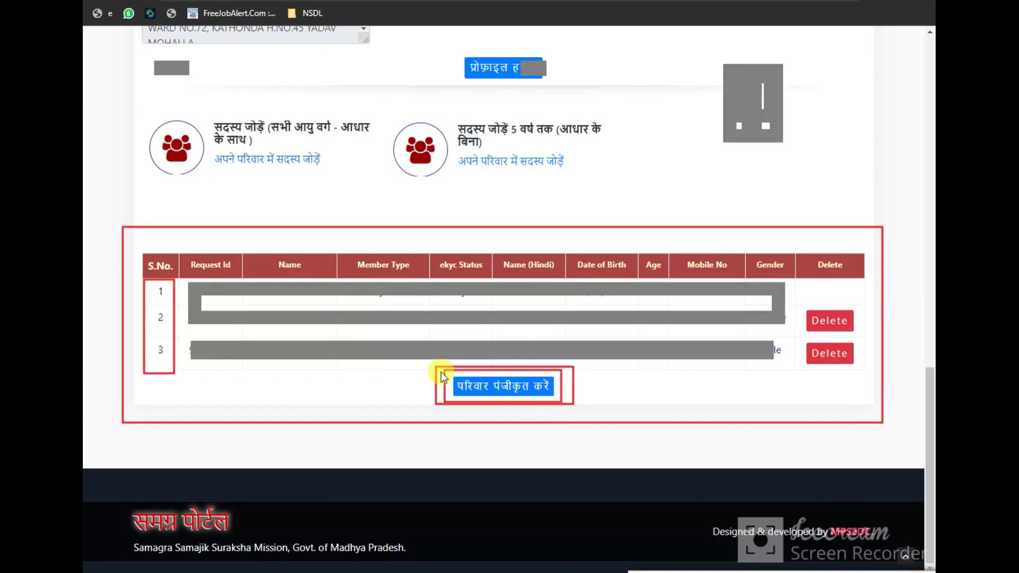
pyautogui.moveTo(440, 370)
pyautogui.mouseDown()
pyautogui.moveTo(502, 396)
pyautogui.moveTo(584, 406)
pyautogui.mouseUp()
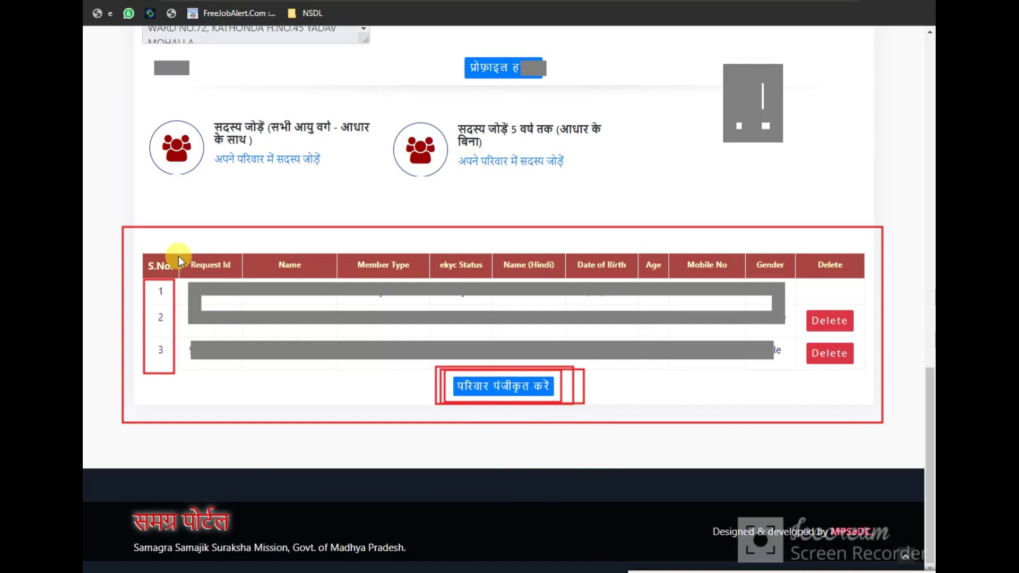
pyautogui.moveTo(165, 255)
pyautogui.mouseDown()
pyautogui.moveTo(204, 351)
pyautogui.moveTo(229, 380)
pyautogui.mouseUp()
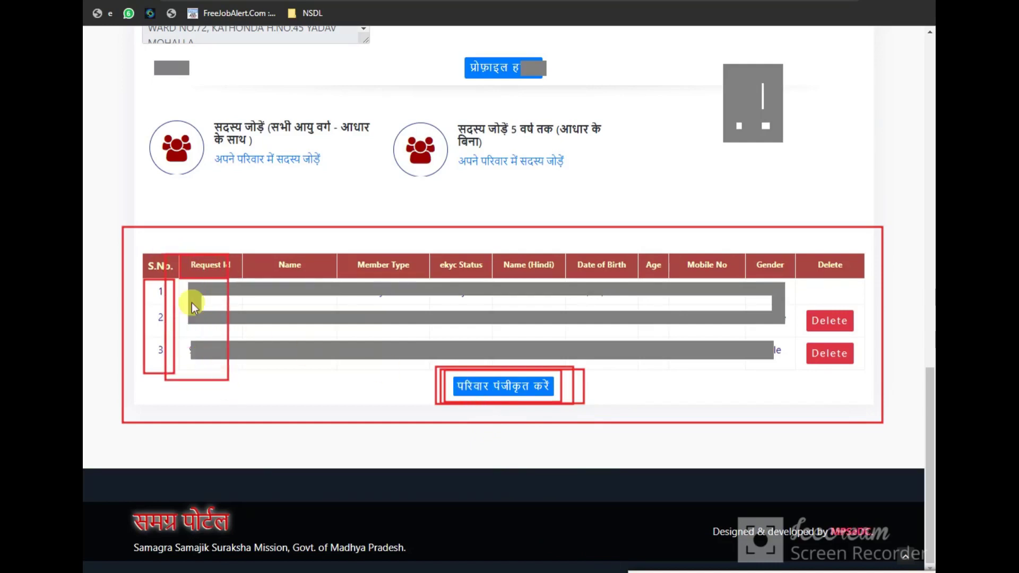
pyautogui.moveTo(182, 278)
pyautogui.mouseDown()
pyautogui.moveTo(210, 351)
pyautogui.moveTo(229, 373)
pyautogui.moveTo(205, 314)
pyautogui.moveTo(241, 388)
pyautogui.moveTo(190, 300)
pyautogui.moveTo(237, 382)
pyautogui.mouseUp()
pyautogui.moveTo(185, 286); pyautogui.dragTo(228, 369)
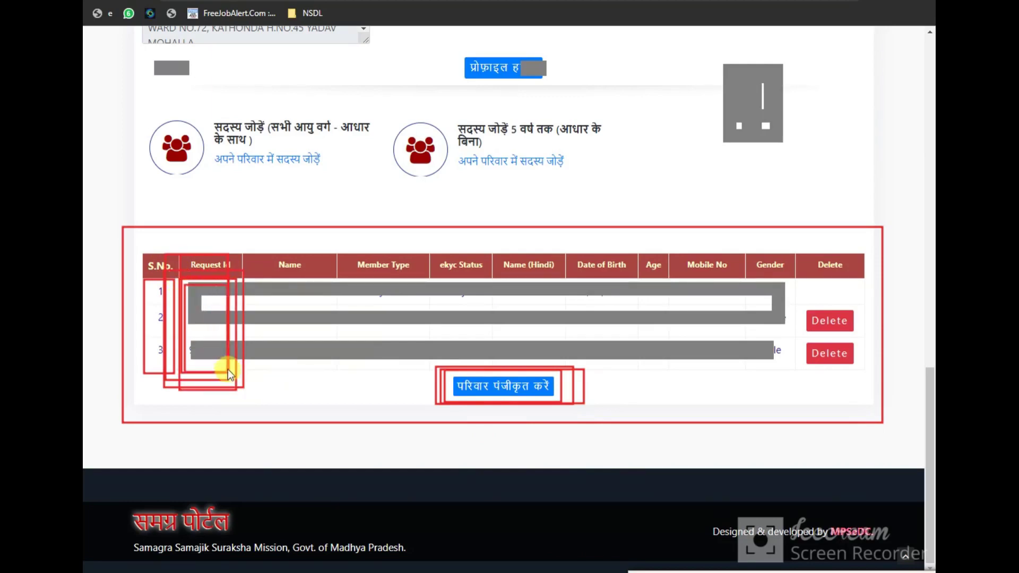
pyautogui.moveTo(180, 274); pyautogui.dragTo(235, 387)
pyautogui.moveTo(182, 281); pyautogui.dragTo(247, 400)
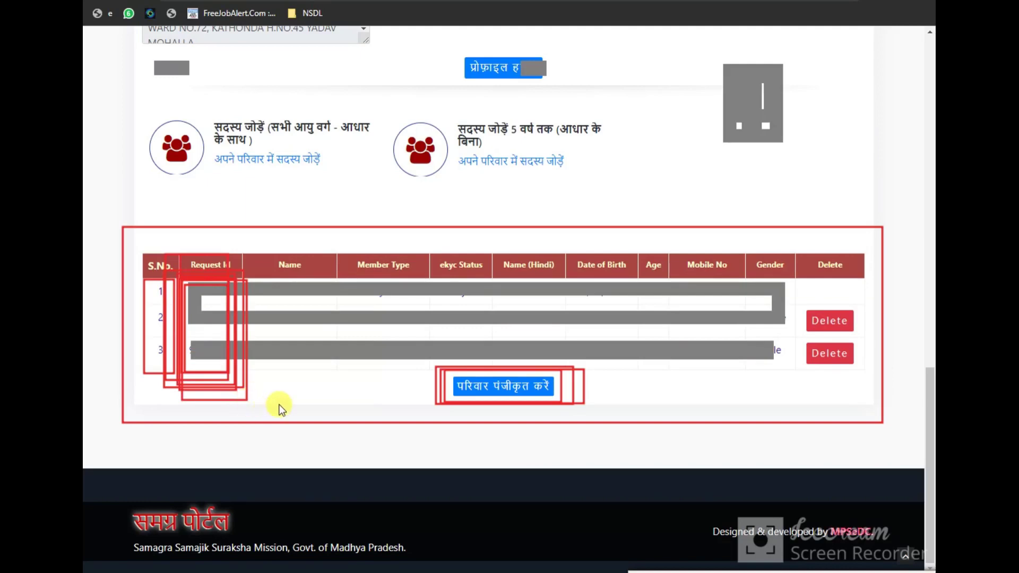
pyautogui.moveTo(444, 368); pyautogui.dragTo(559, 403)
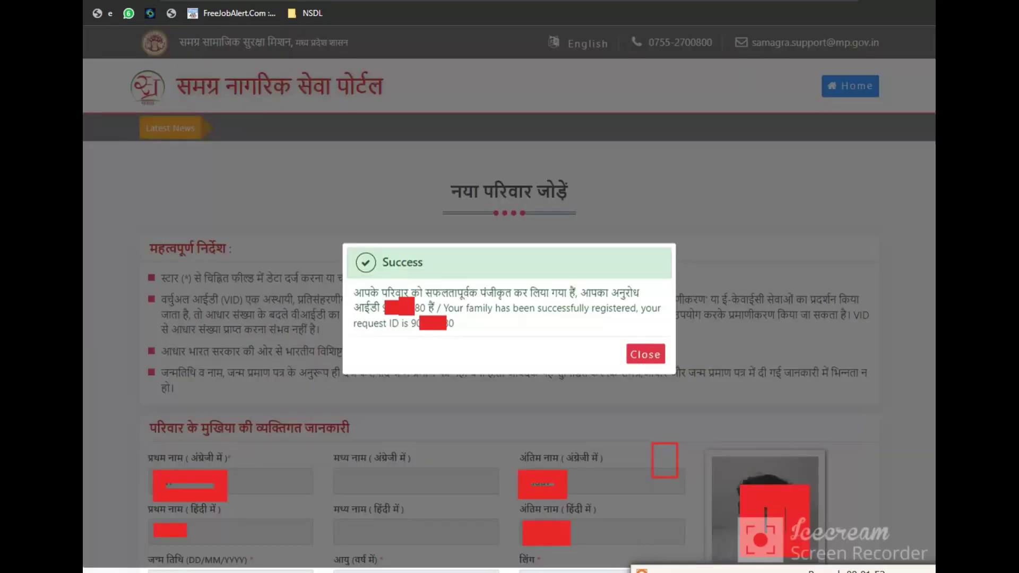
# Highlight the registration Success message, its request ID, and the button that dismisses it
pyautogui.moveTo(353, 249); pyautogui.dragTo(670, 370)
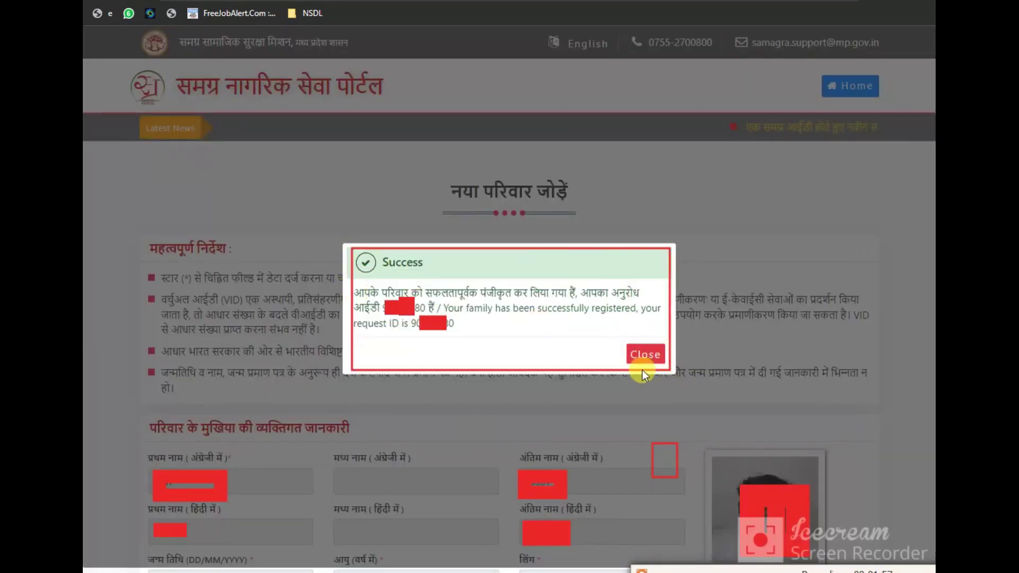
pyautogui.moveTo(371, 302); pyautogui.dragTo(445, 314)
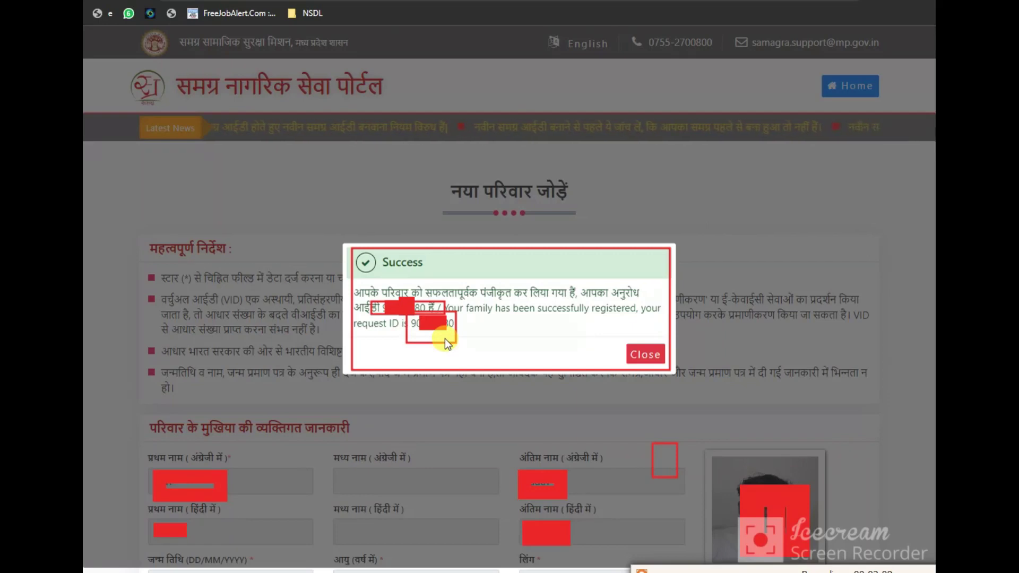
pyautogui.moveTo(355, 276); pyautogui.dragTo(534, 342)
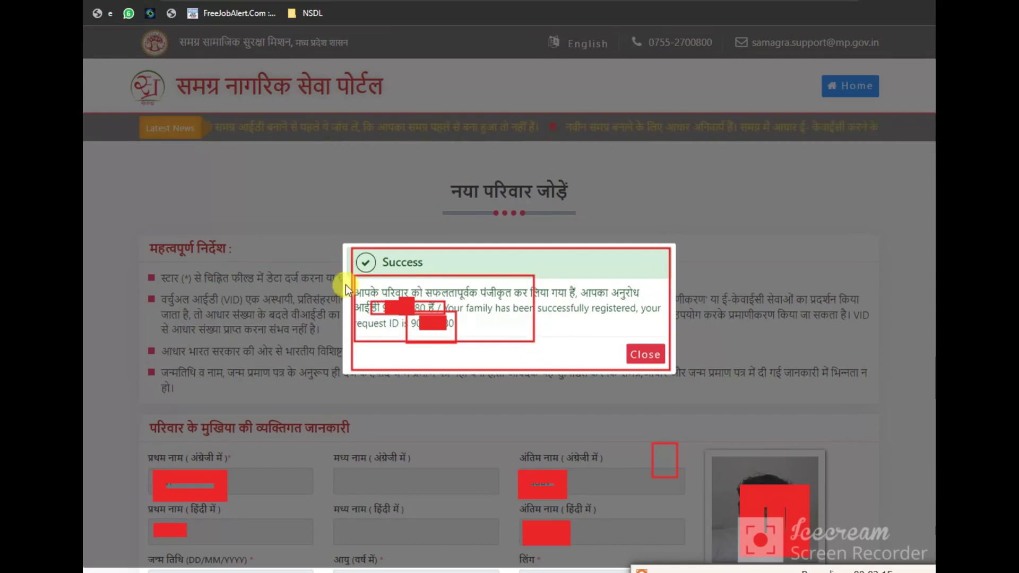
pyautogui.moveTo(346, 284); pyautogui.dragTo(556, 353)
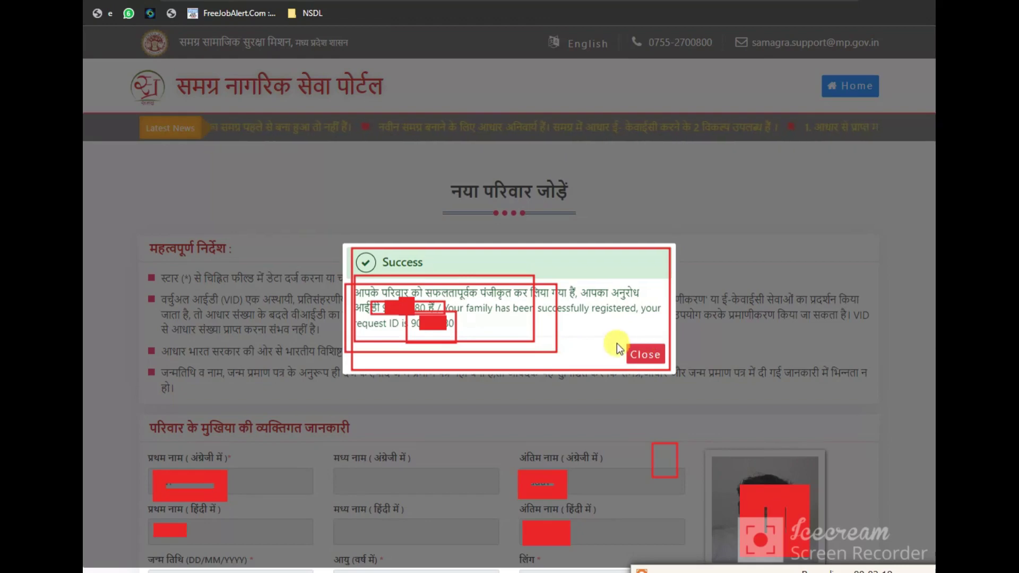
pyautogui.moveTo(618, 343); pyautogui.dragTo(669, 368)
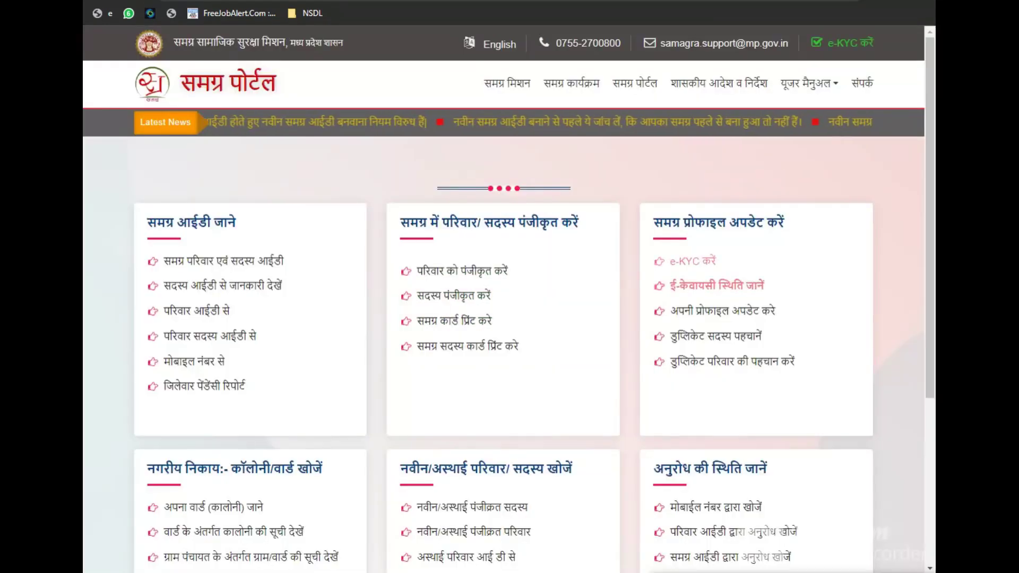
# On the home page's request-status section, open the अनुरोध आईडी द्वारा अनुरोध खोजें search page
pyautogui.scroll(-3, 610, 428)
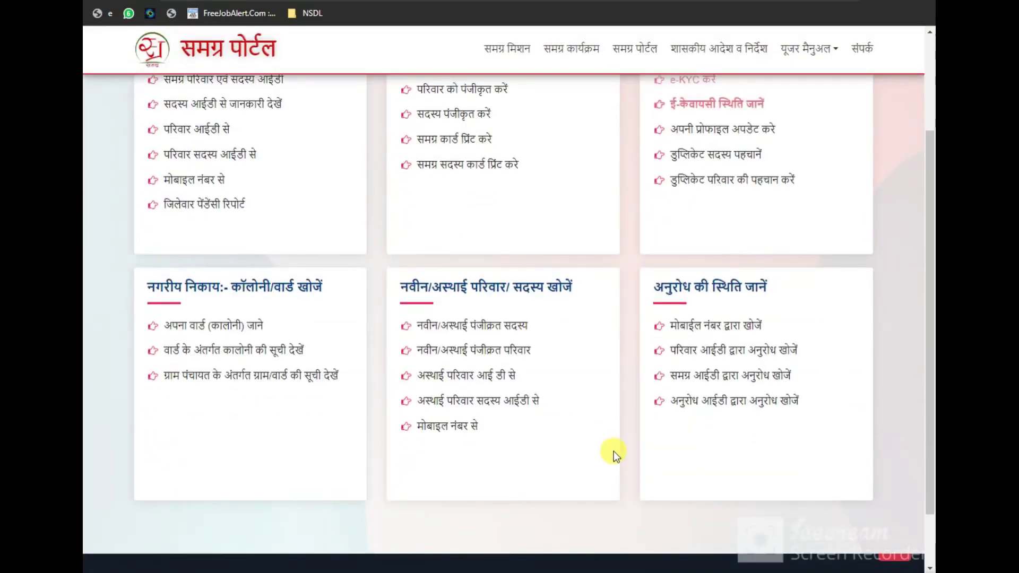
pyautogui.scroll(3, 613, 452)
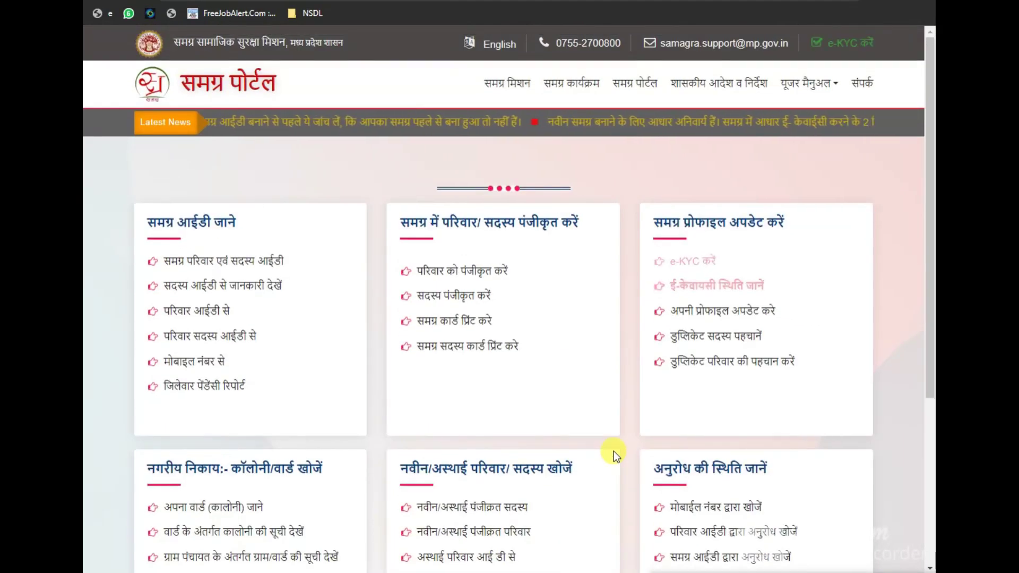
pyautogui.scroll(-4, 614, 451)
pyautogui.moveTo(654, 215); pyautogui.dragTo(746, 370)
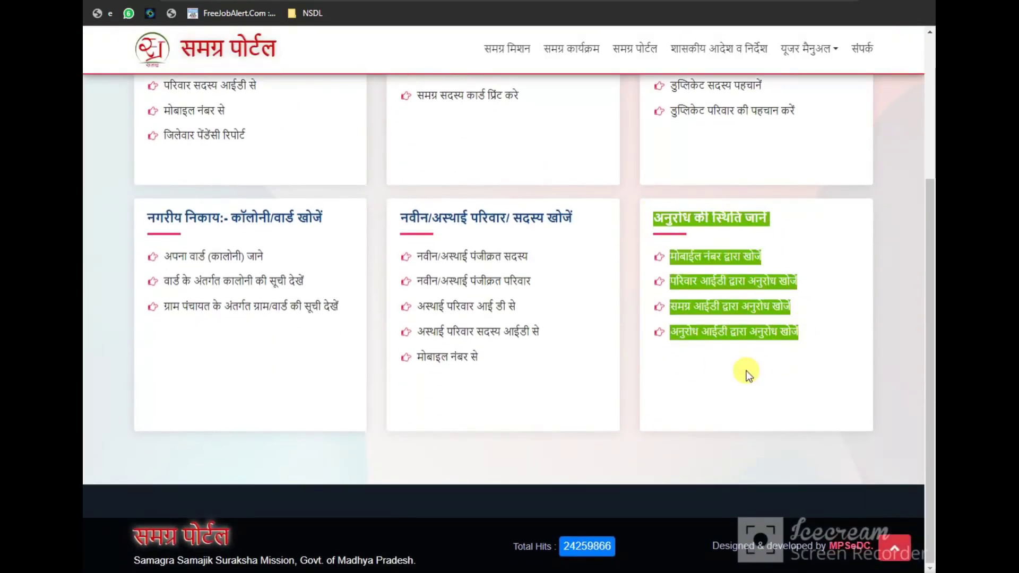
pyautogui.click(702, 349)
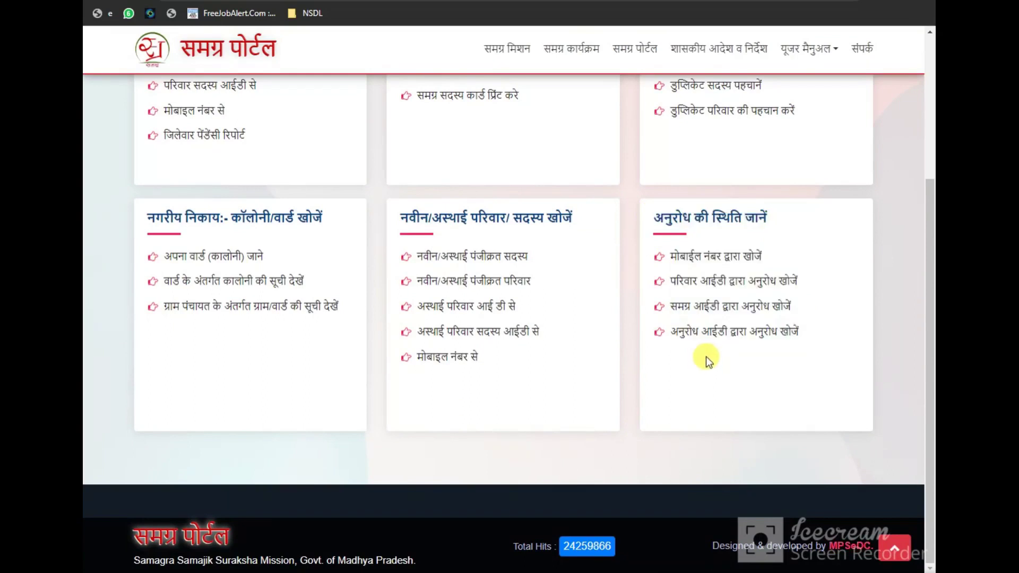
pyautogui.click(775, 338)
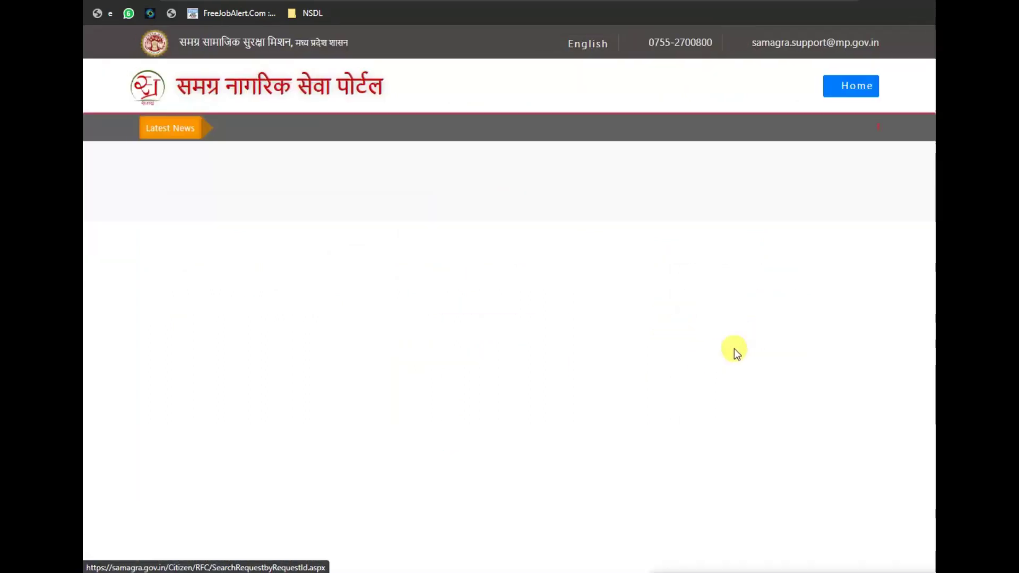
# Search by request ID and captcha to show JABALPUR, ward 72, 3 members registered with e-KYC
pyautogui.click(375, 334)
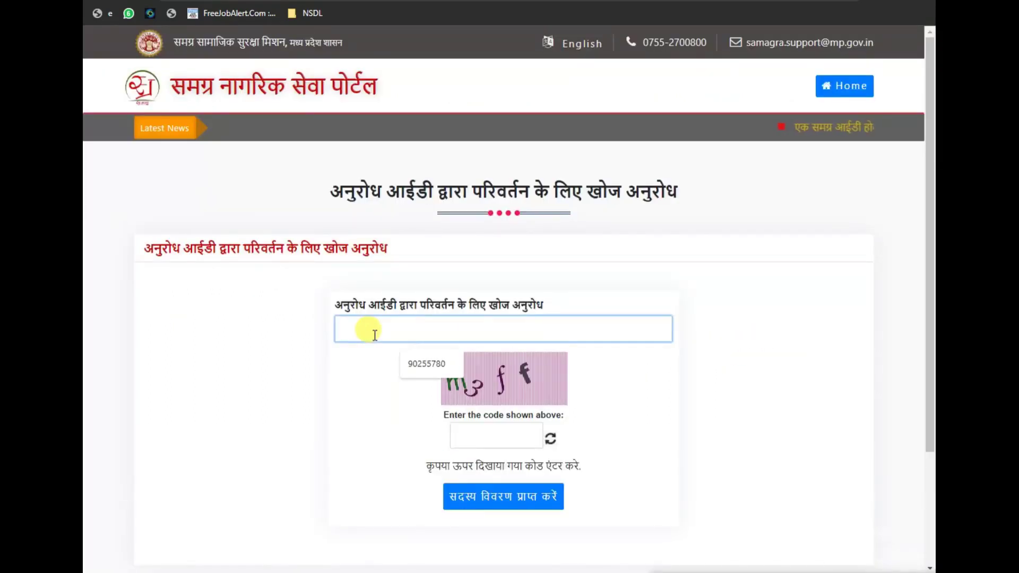
pyautogui.click(340, 381)
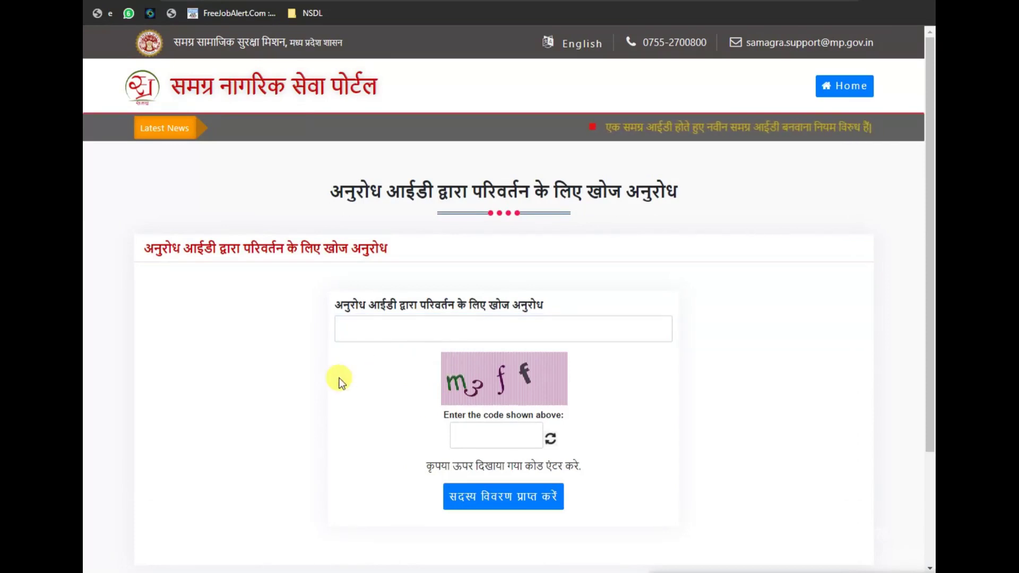
pyautogui.click(455, 434)
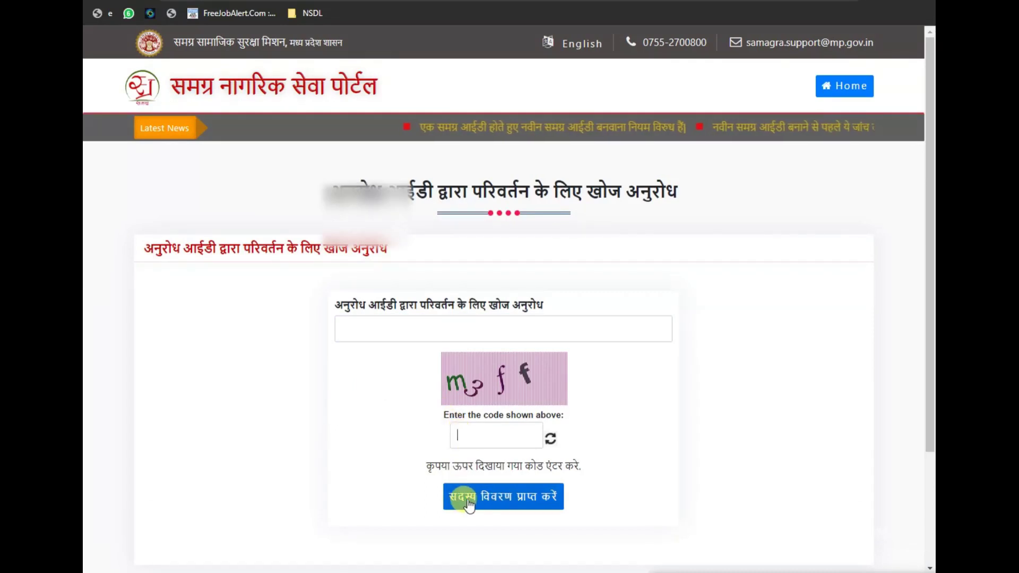
pyautogui.click(567, 507)
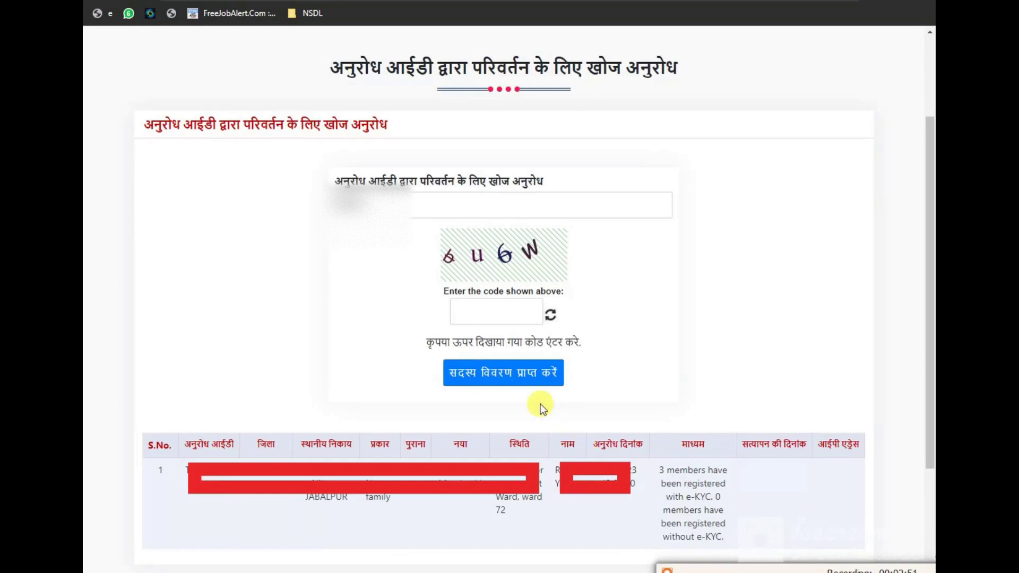
pyautogui.moveTo(99, 123)
pyautogui.mouseDown()
pyautogui.moveTo(310, 509)
pyautogui.moveTo(929, 552)
pyautogui.moveTo(925, 567)
pyautogui.mouseUp()
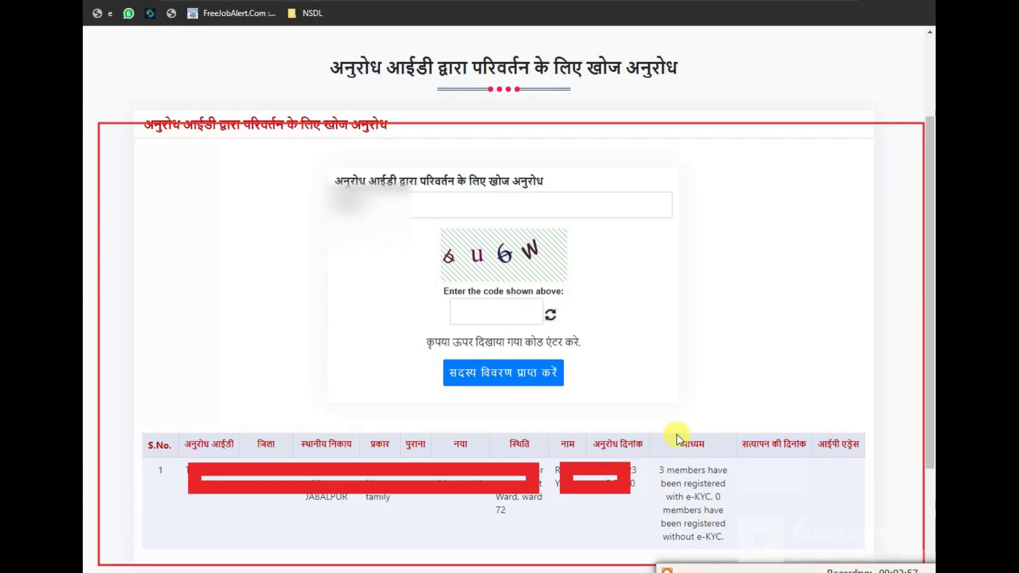
pyautogui.moveTo(677, 434); pyautogui.dragTo(712, 459)
pyautogui.moveTo(700, 480); pyautogui.dragTo(729, 476)
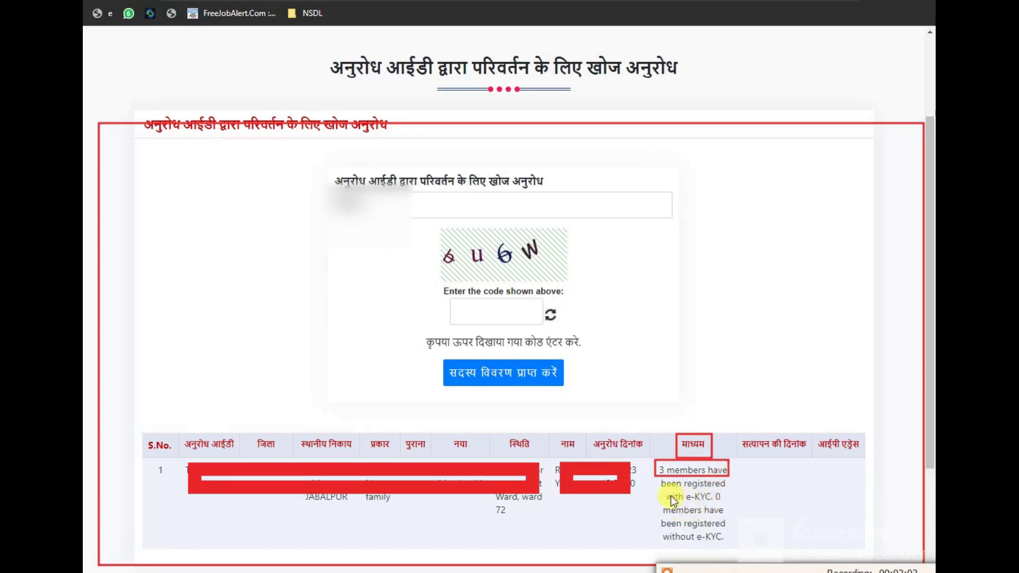
pyautogui.moveTo(664, 492); pyautogui.dragTo(724, 503)
pyautogui.moveTo(659, 507)
pyautogui.mouseDown()
pyautogui.moveTo(729, 527)
pyautogui.moveTo(732, 547)
pyautogui.mouseUp()
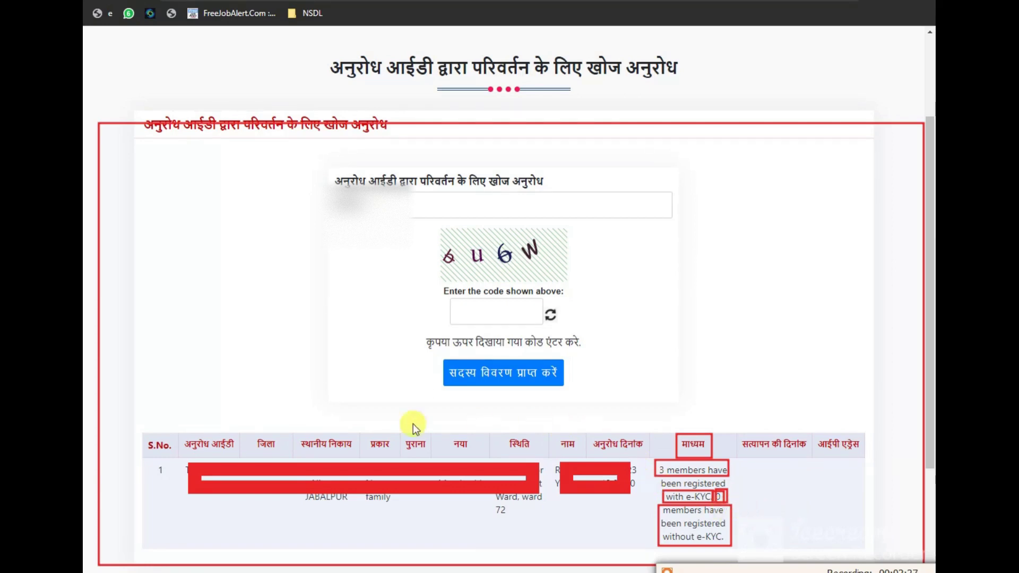
pyautogui.moveTo(99, 391)
pyautogui.mouseDown()
pyautogui.moveTo(186, 460)
pyautogui.moveTo(881, 555)
pyautogui.mouseUp()
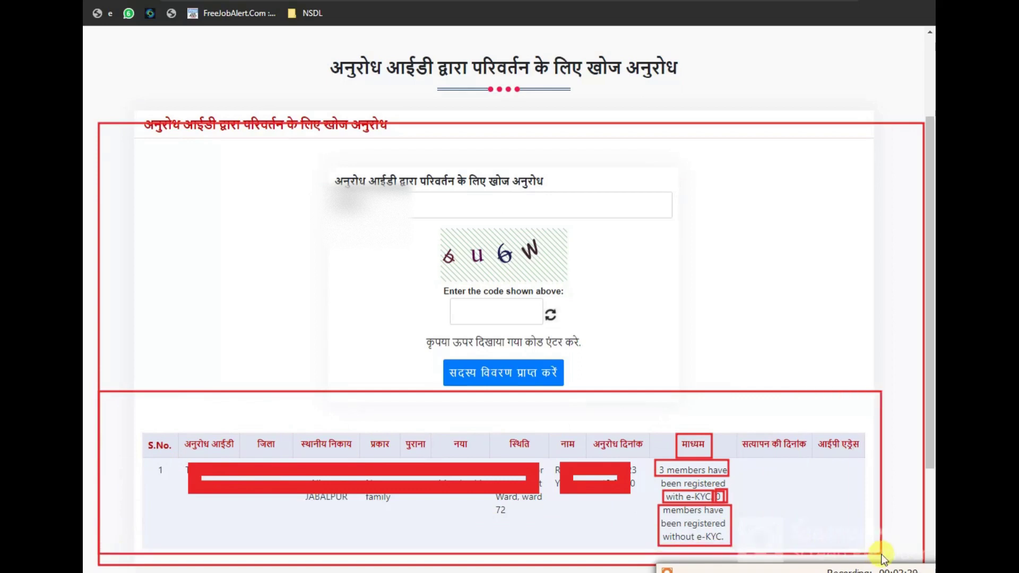